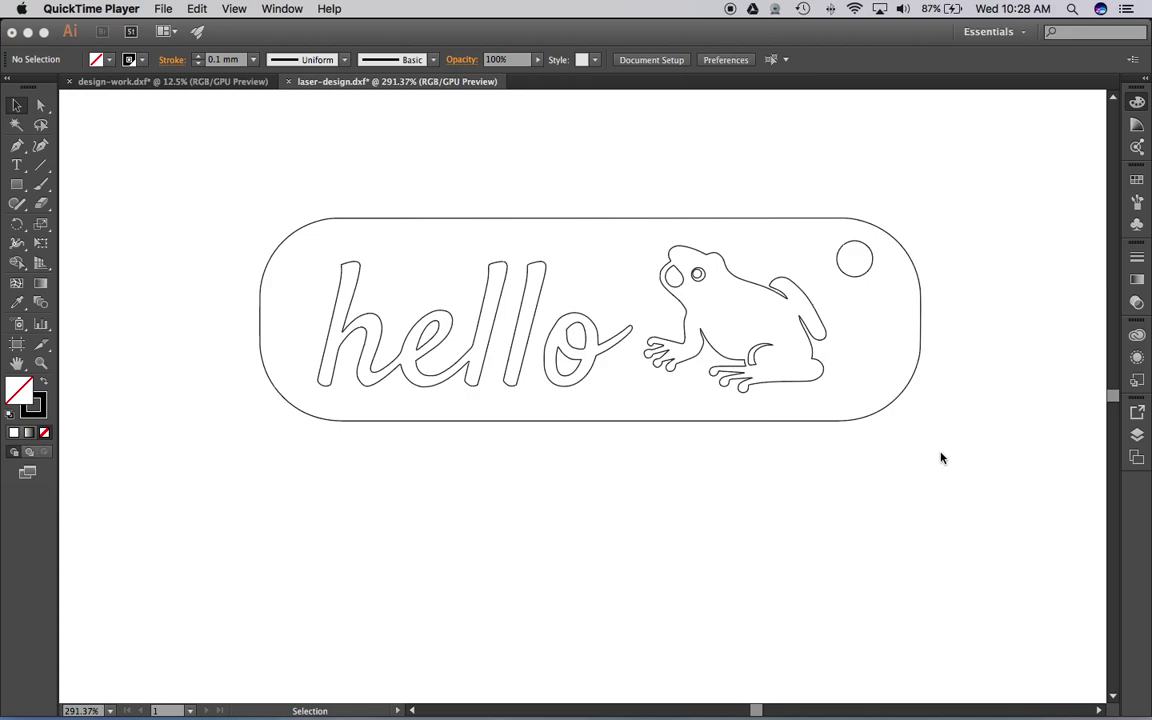
Bring the Illustrator window showing laser-design.dxf to the front.
click(357, 335)
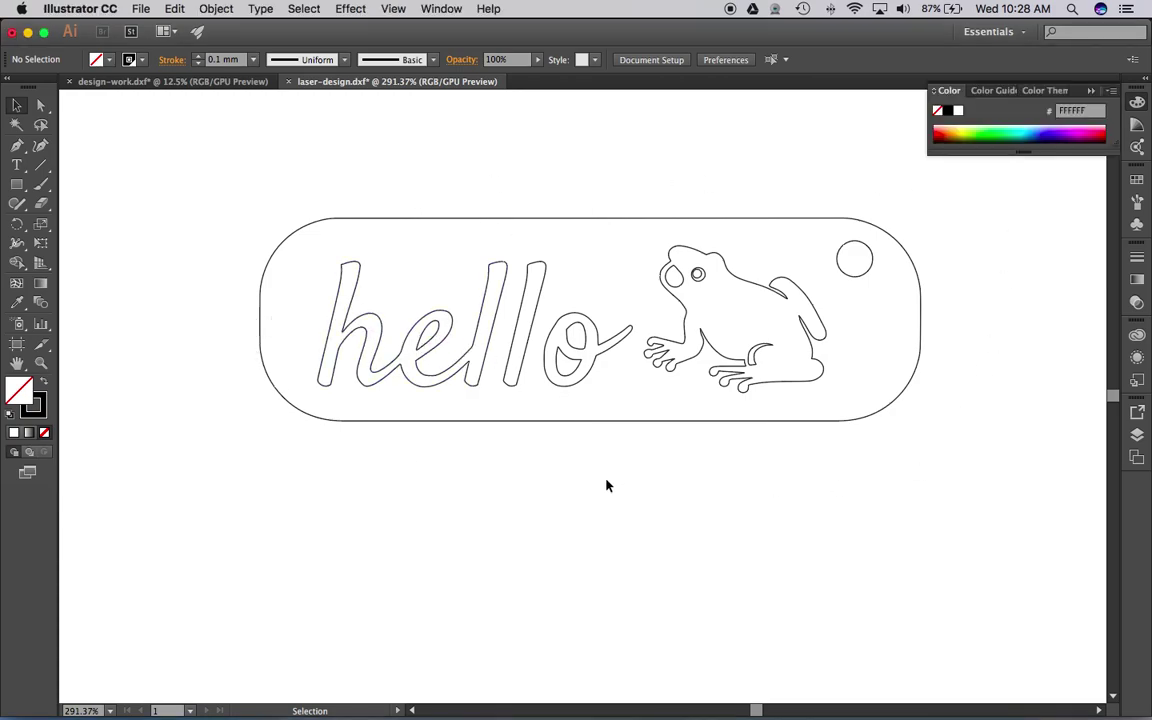
Switch to Google Drive in Chrome and create a blank Google Slides presentation.
mouse_move(334, 717)
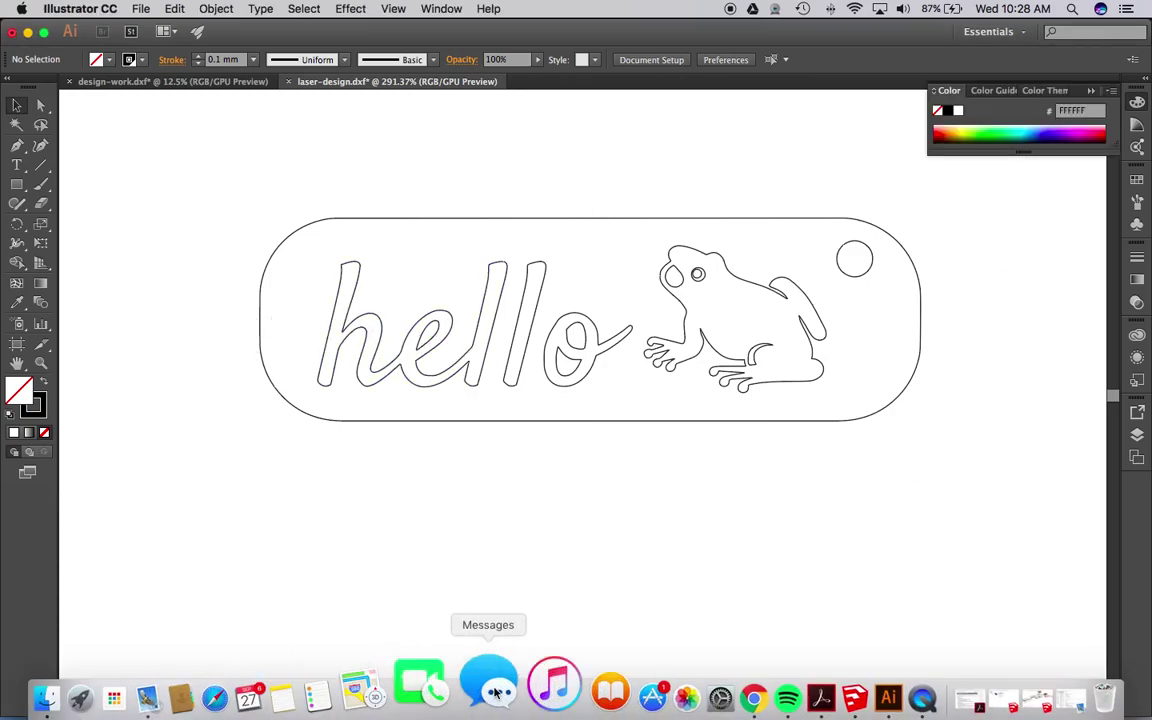
click(685, 686)
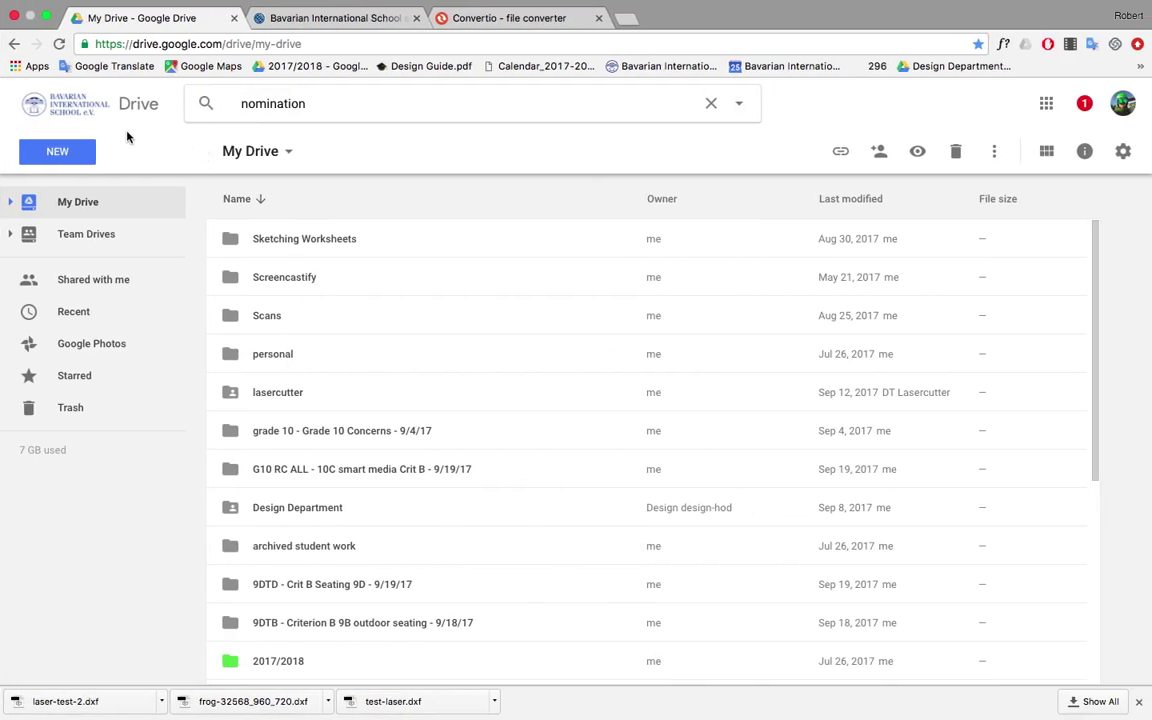
click(68, 148)
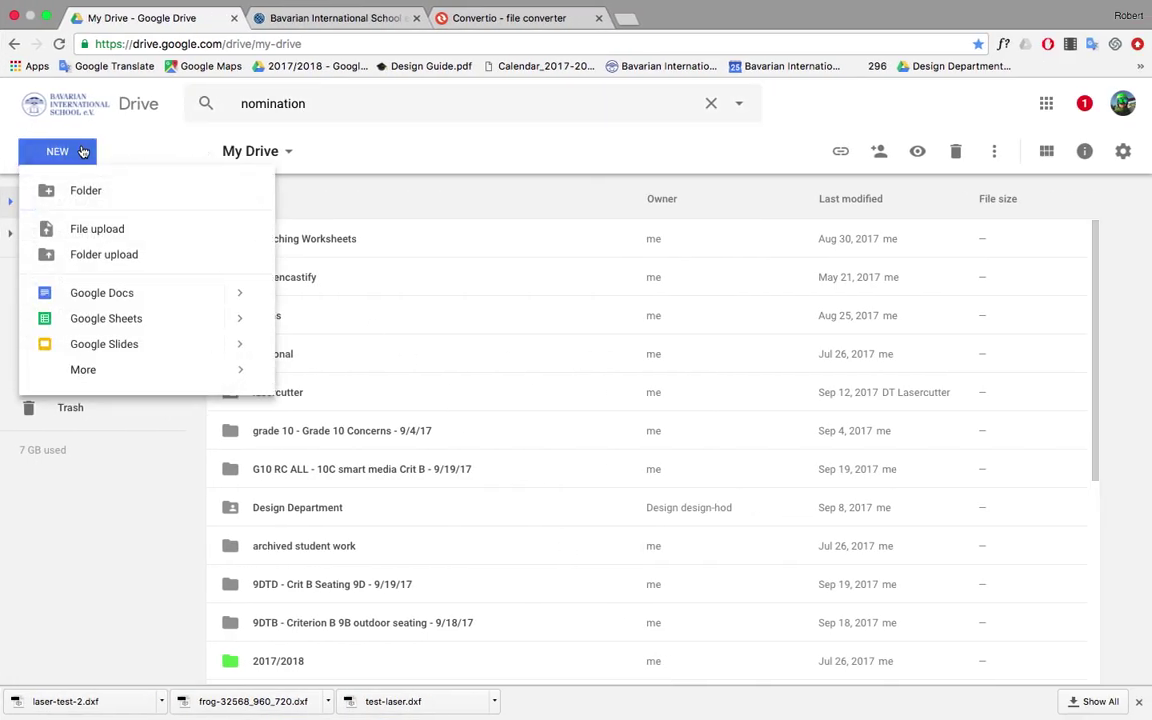
click(114, 352)
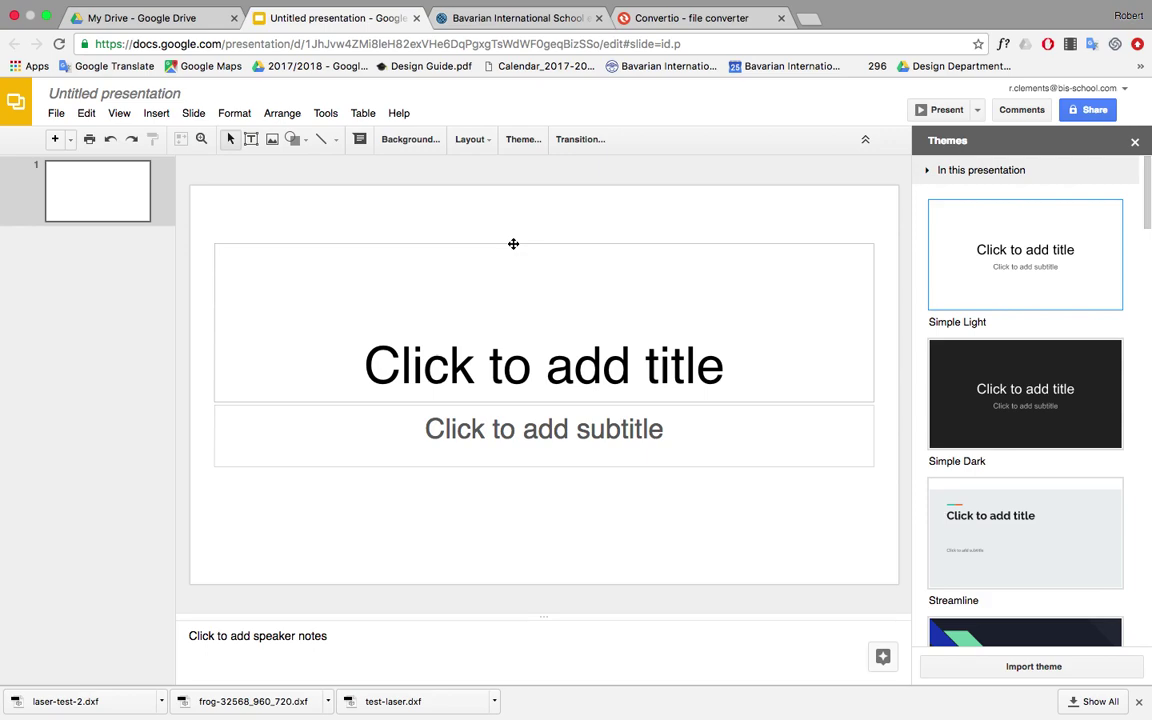
Delete the title and subtitle placeholders and close the Themes panel.
click(513, 243)
key(Delete)
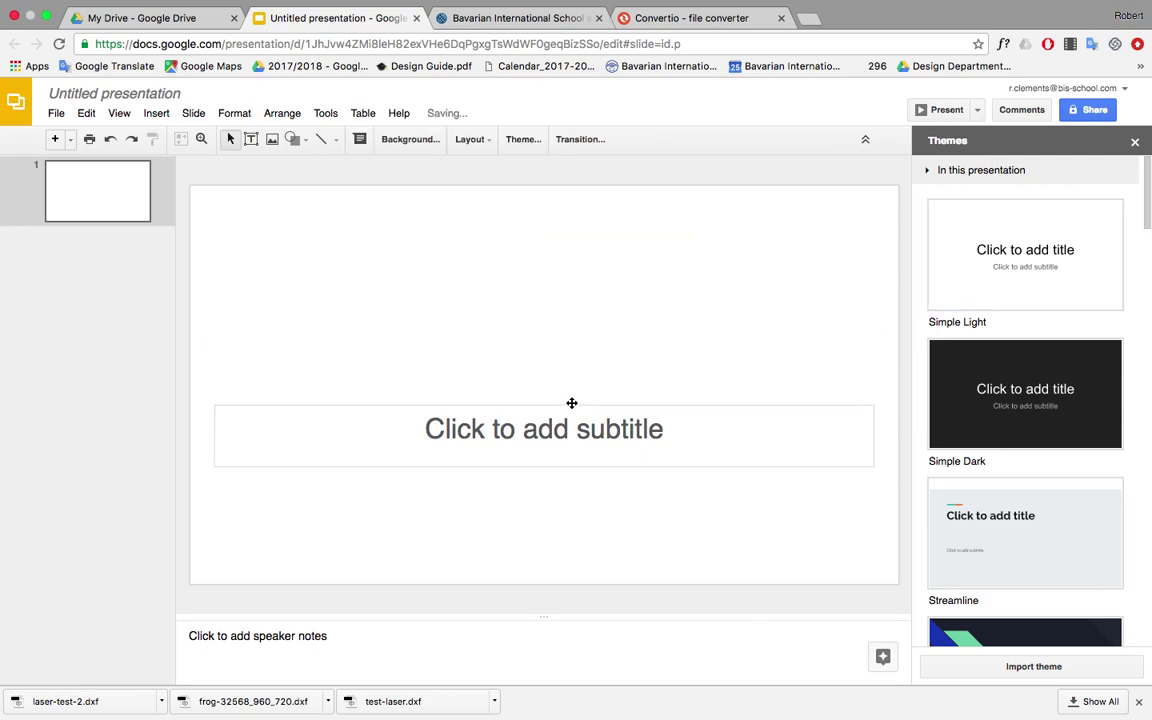
click(571, 404)
key(Delete)
click(1135, 141)
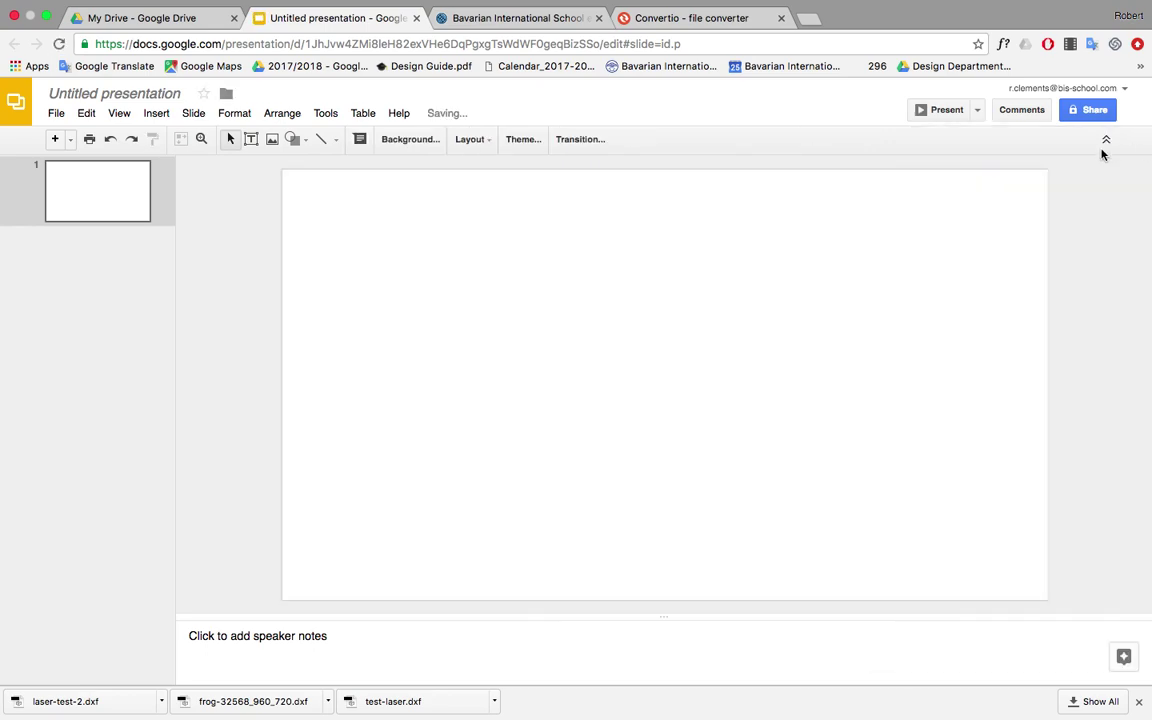
Draw a wide rounded rectangle at the upper left with fully rounded pill ends.
click(301, 141)
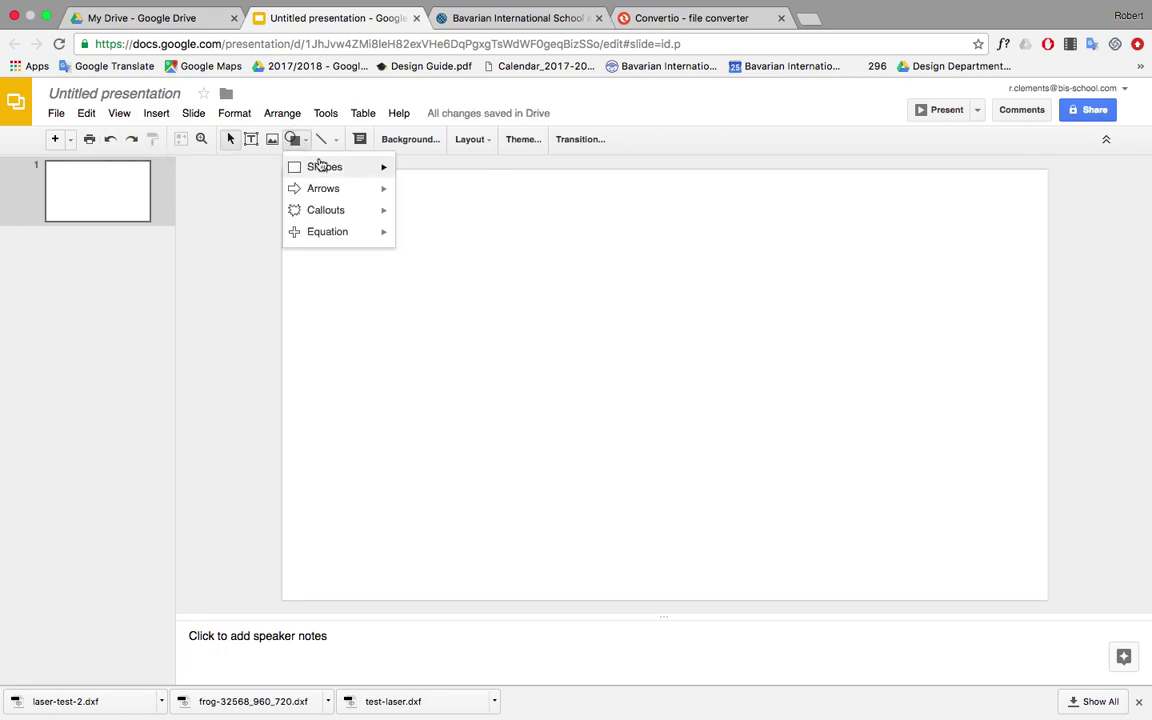
click(321, 165)
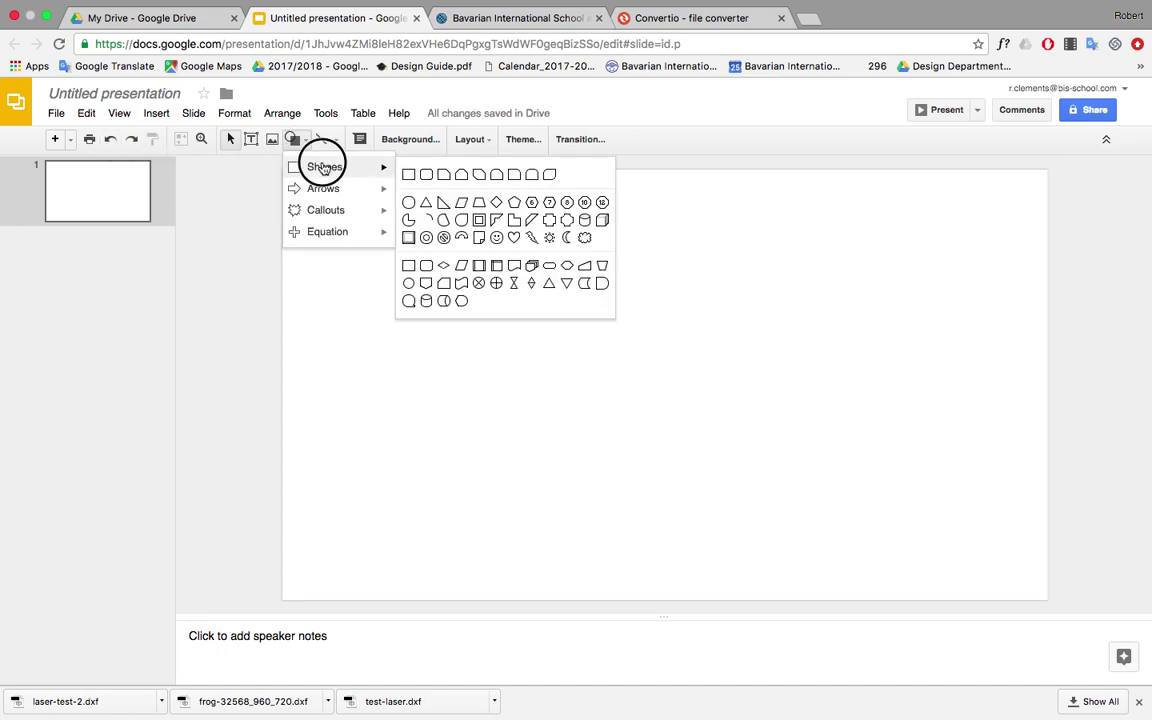
click(426, 175)
drag(355, 213, 700, 334)
drag(375, 213, 412, 214)
click(419, 195)
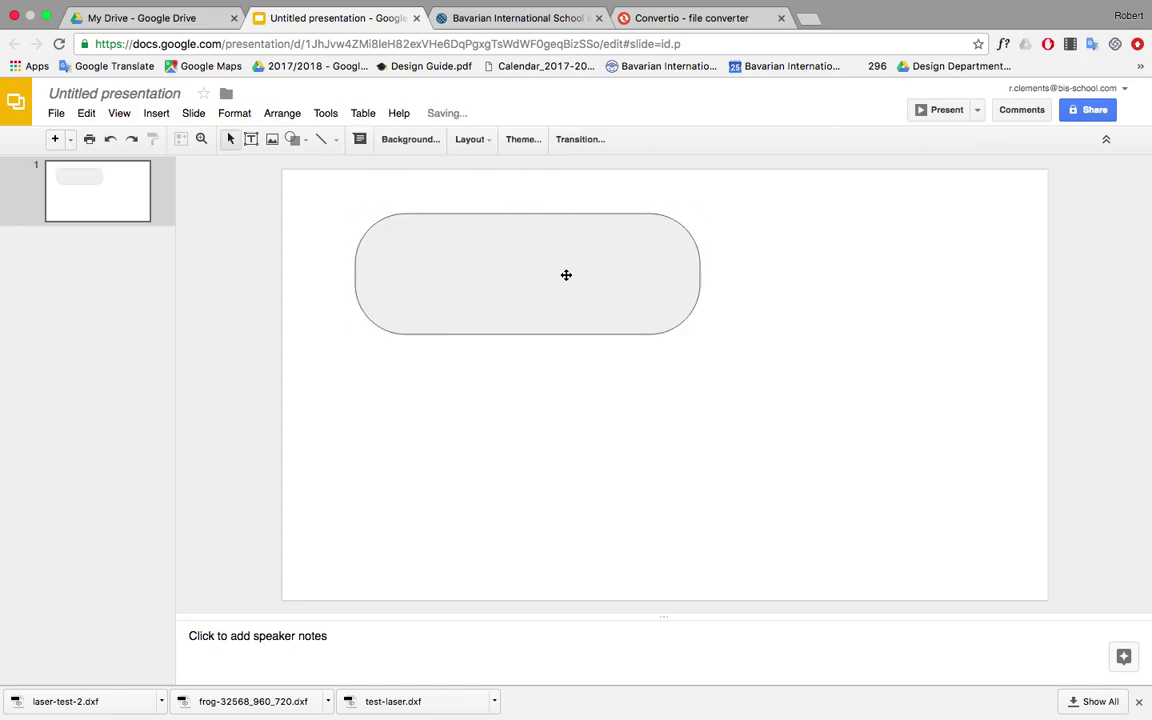
click(291, 139)
mouse_move(310, 166)
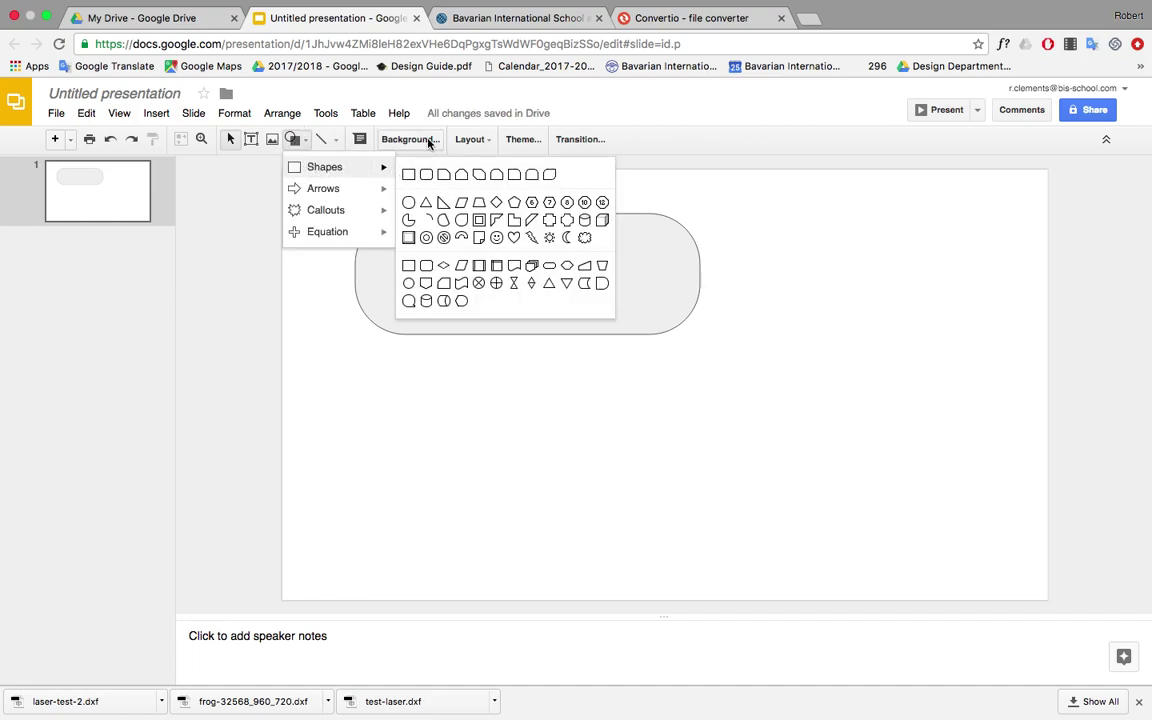
click(408, 202)
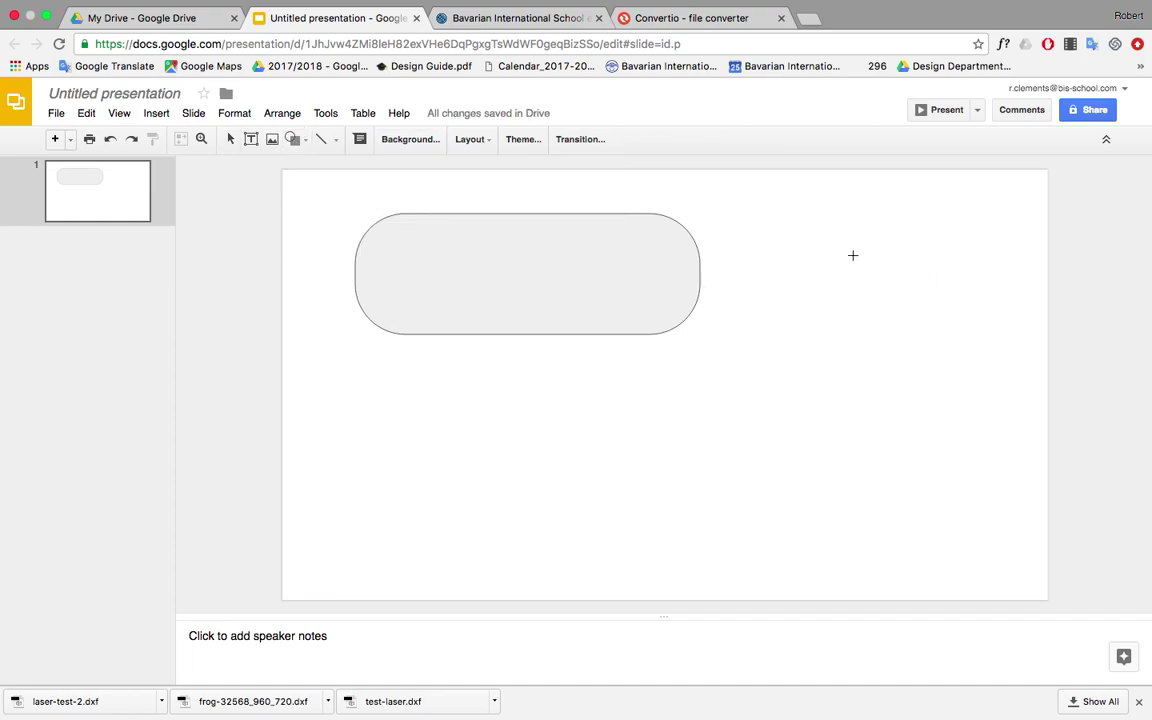
Draw a circle on the right, then a tall fully rounded pill over its lower half.
mouse_move(836, 252)
mouse_down()
mouse_move(920, 319)
mouse_move(980, 417)
mouse_move(1007, 423)
mouse_up()
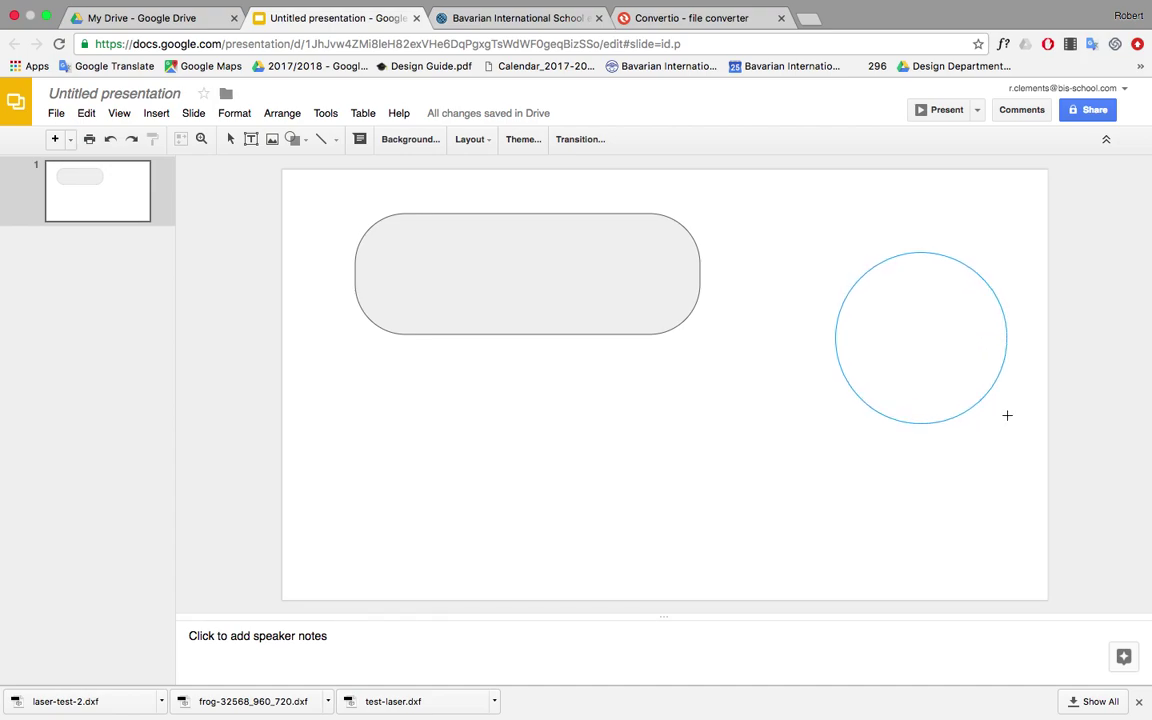
click(292, 139)
mouse_move(346, 191)
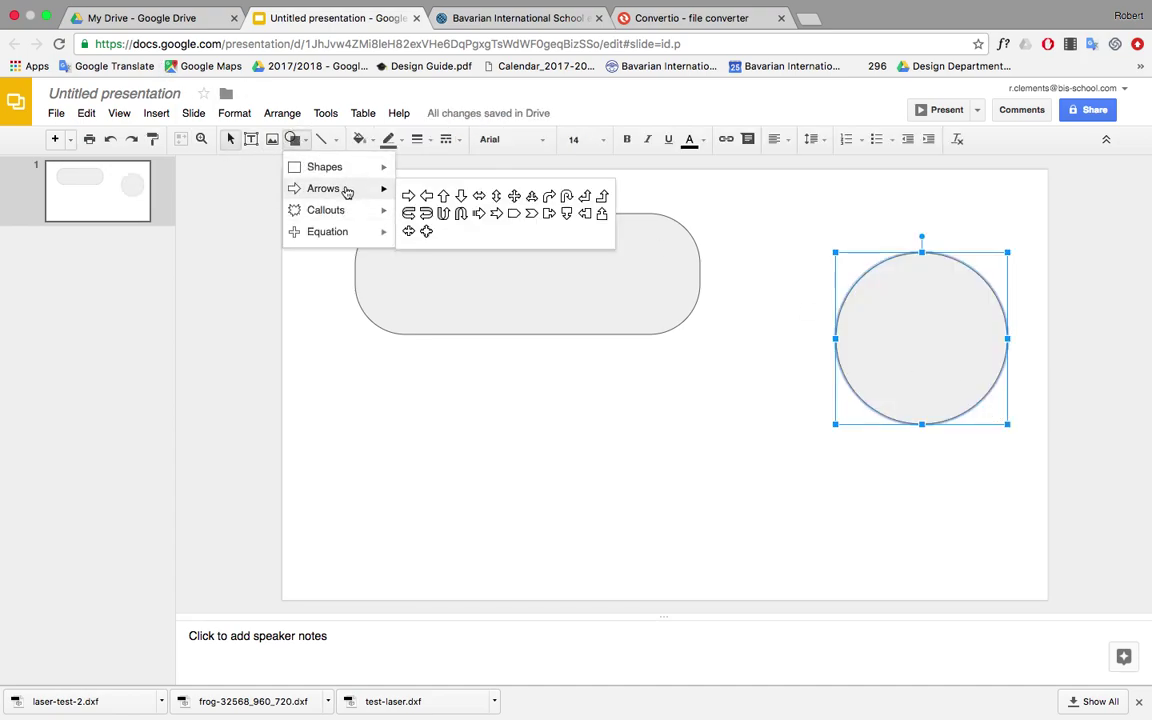
mouse_move(370, 167)
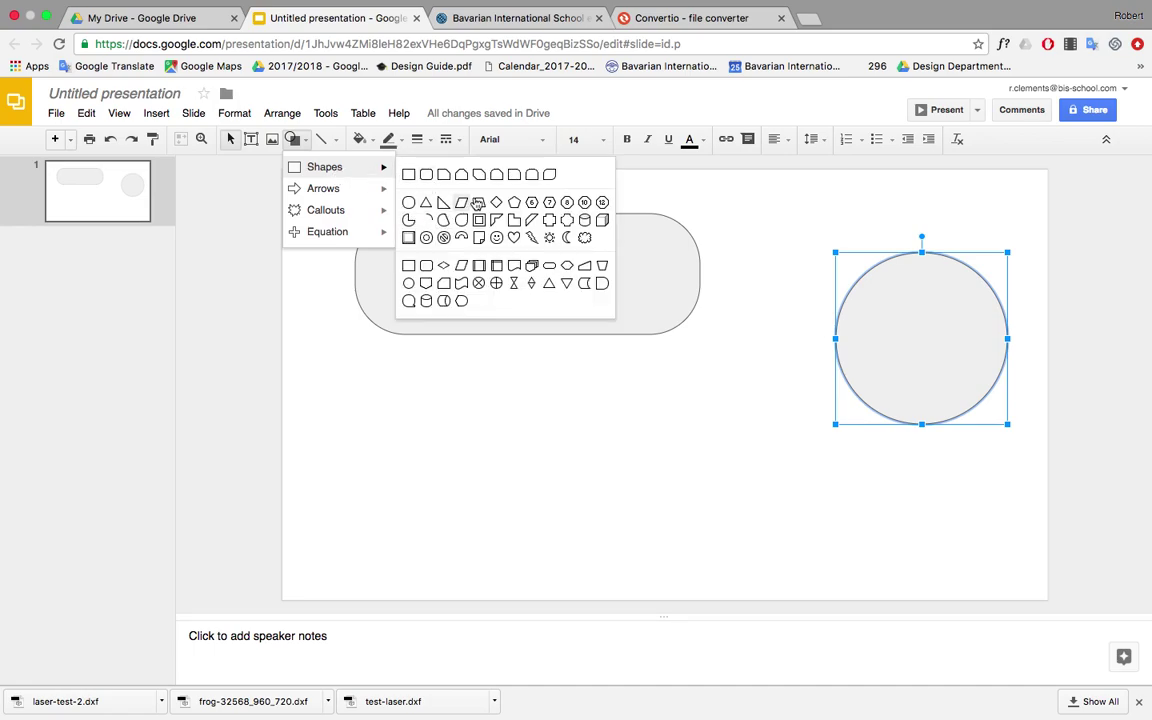
click(416, 176)
drag(856, 334, 990, 564)
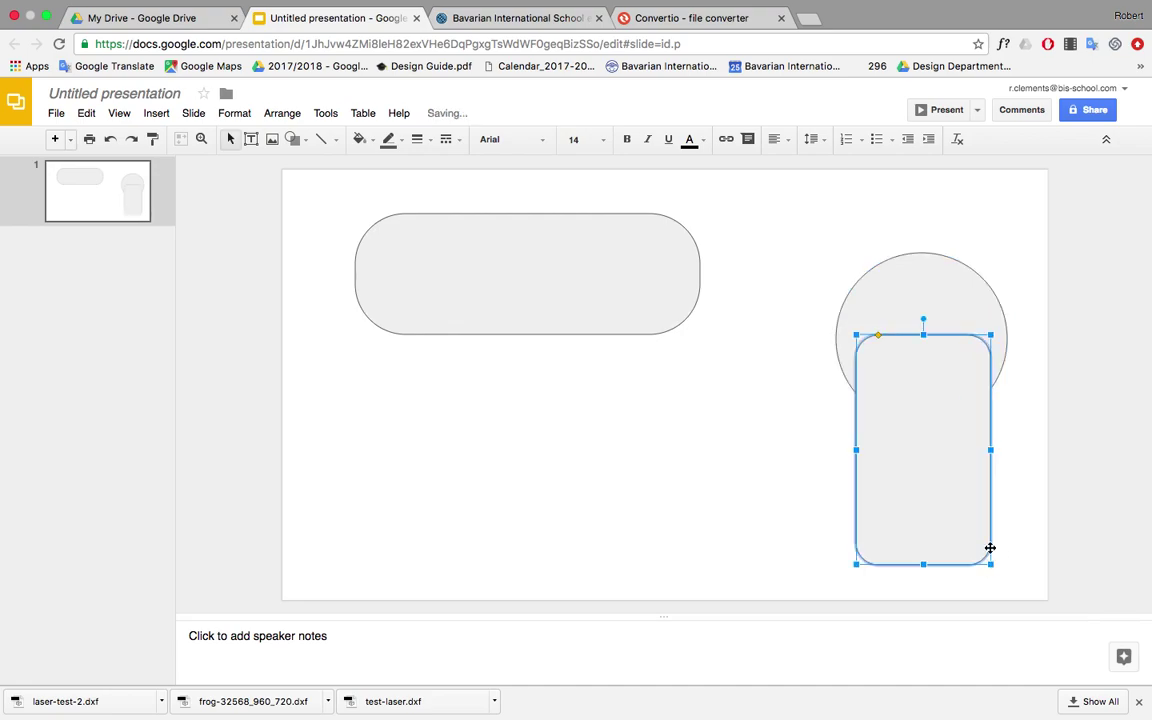
drag(877, 334, 918, 347)
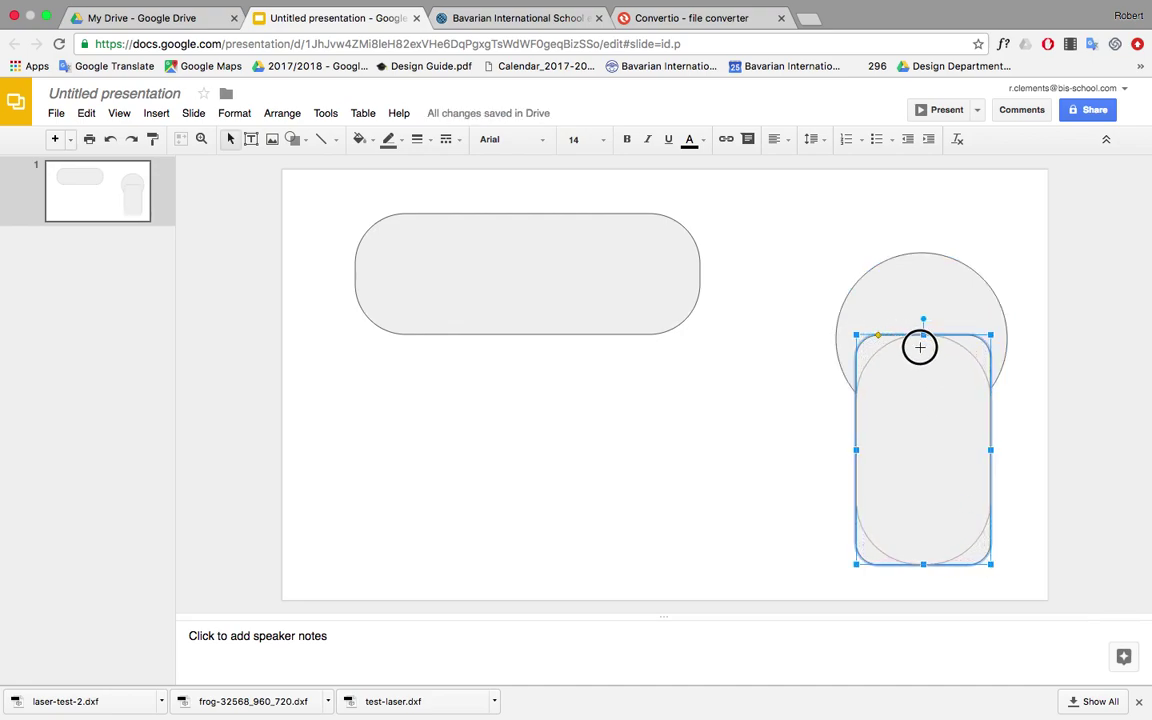
click(1025, 352)
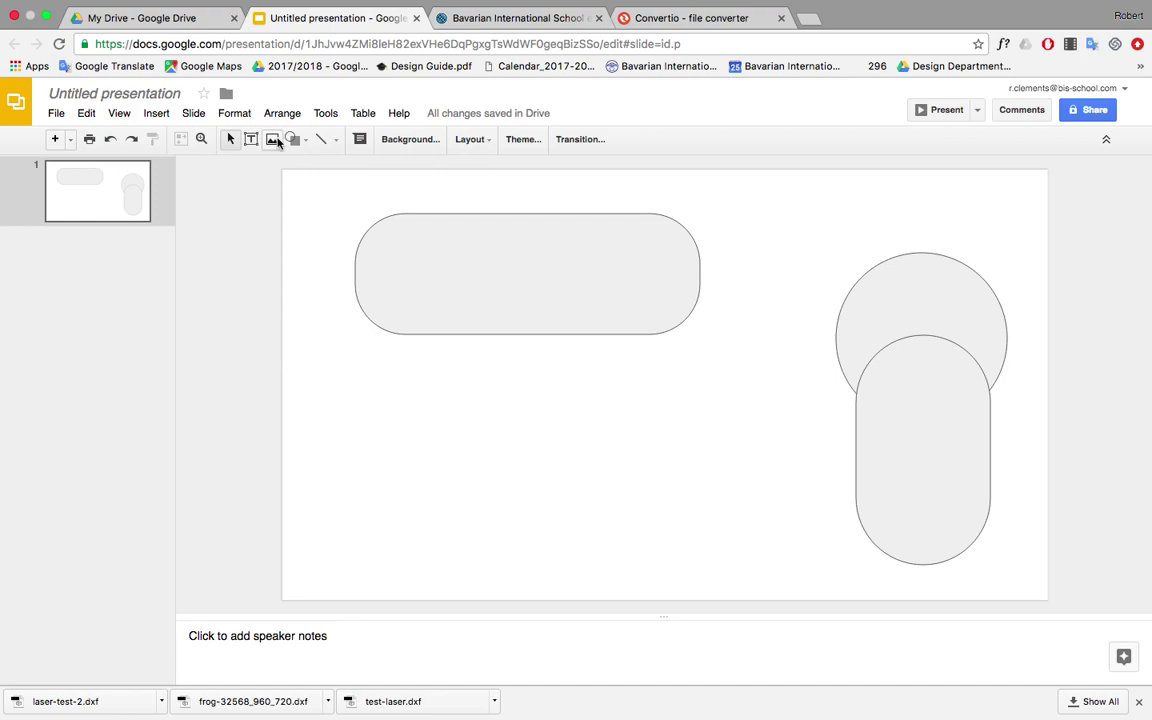
Add 'hello' in Satisfy font, size 96, in a text box inside the wide pill, nudged upward.
click(250, 140)
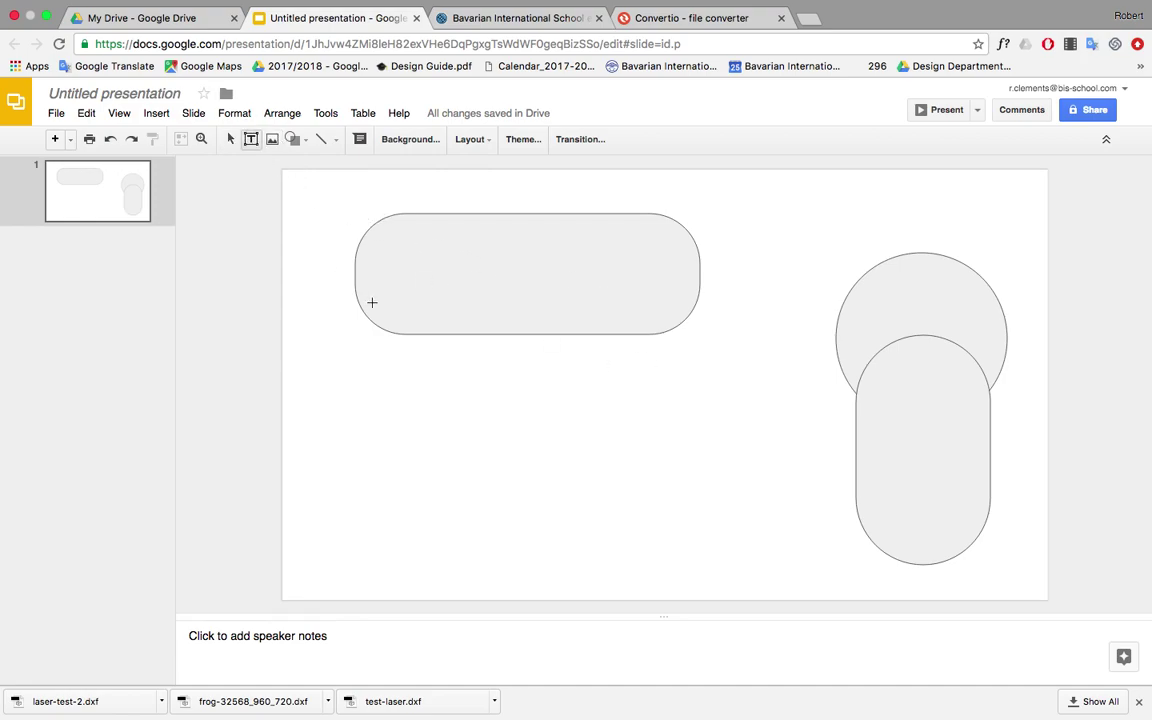
drag(390, 225, 645, 327)
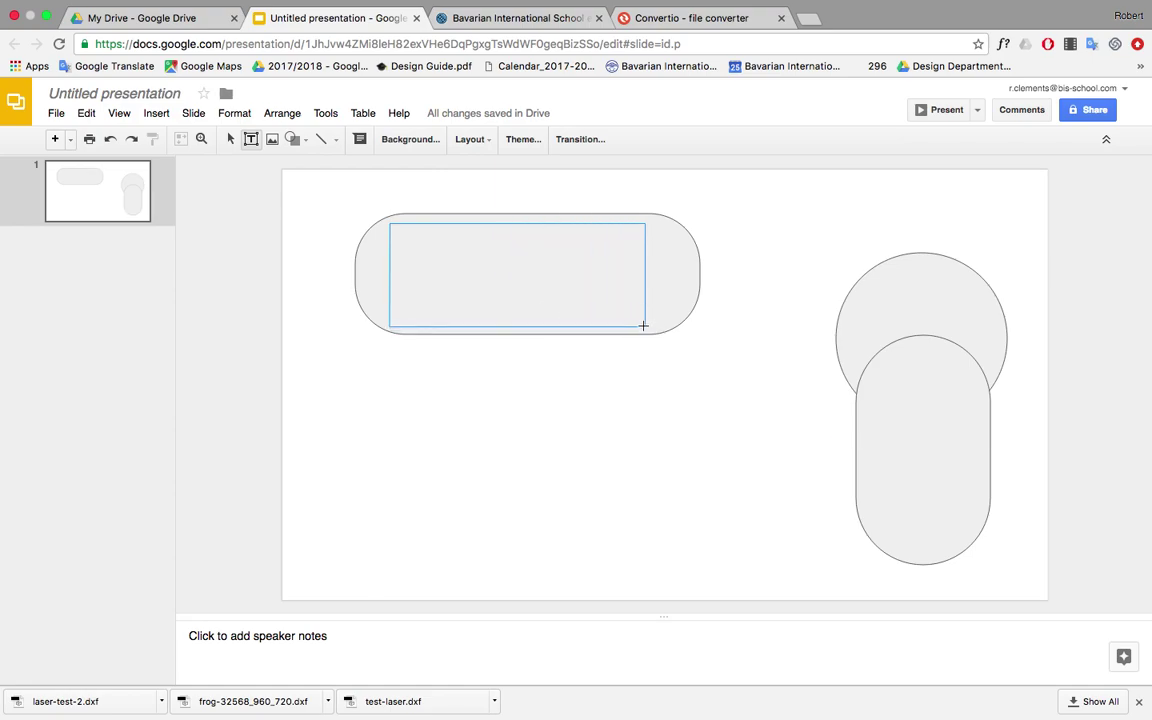
click(505, 139)
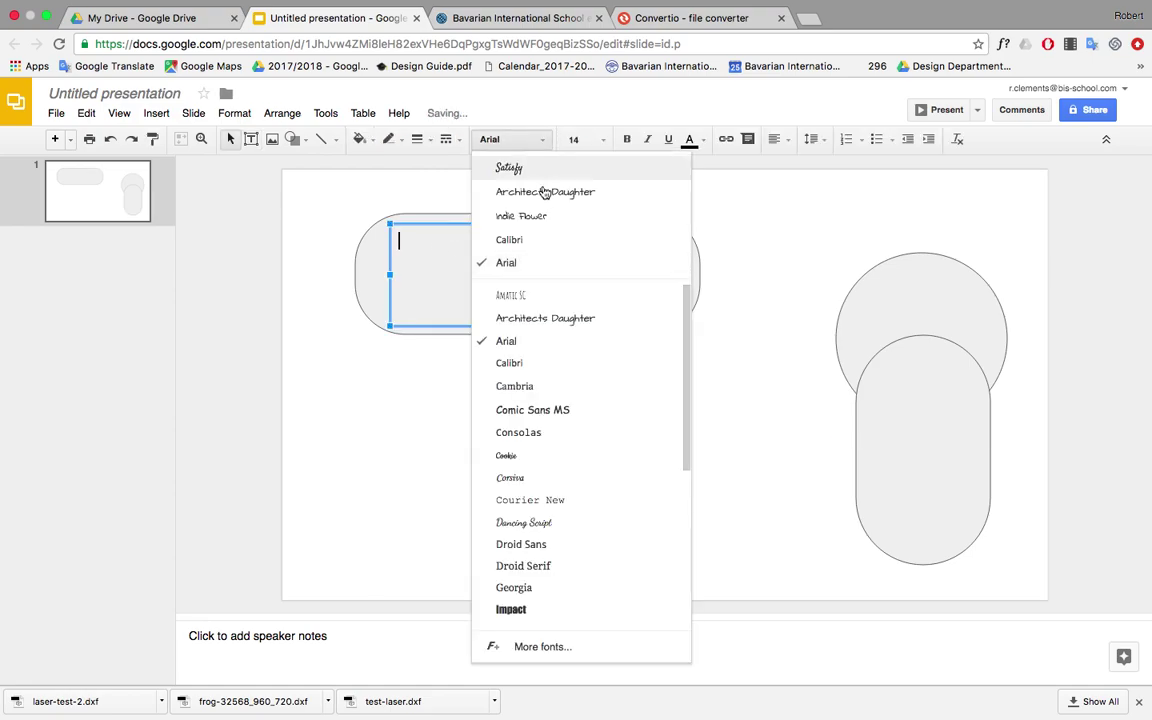
click(526, 170)
click(600, 139)
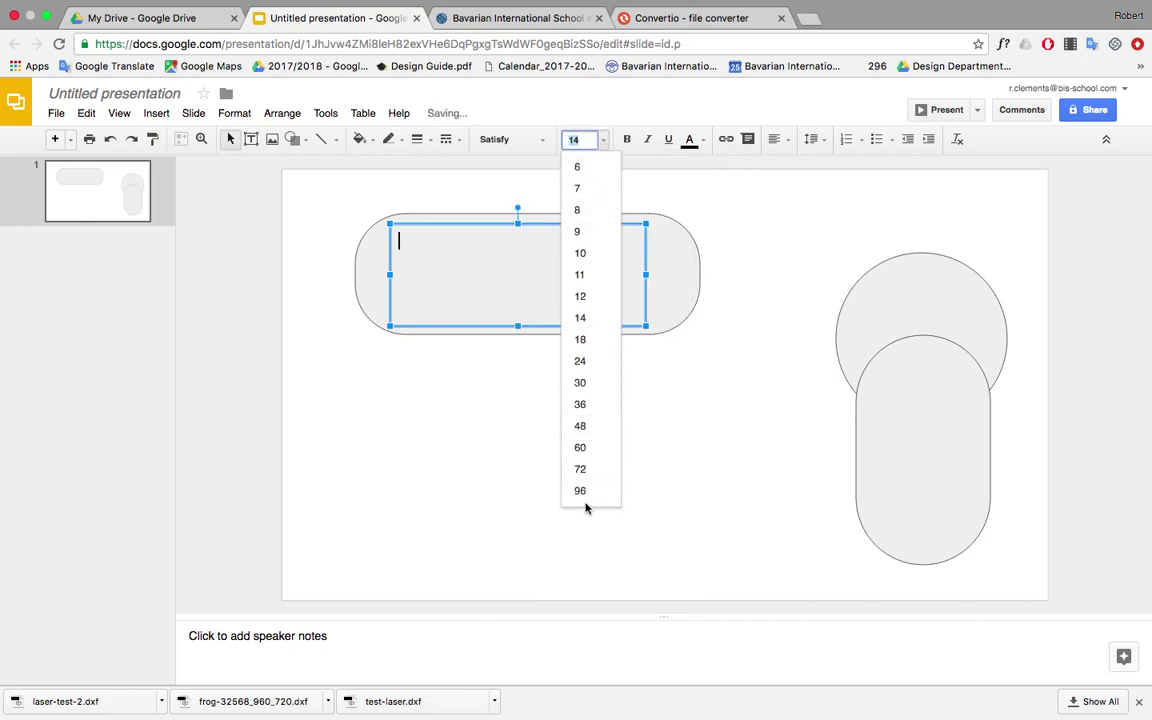
click(586, 490)
text(hello)
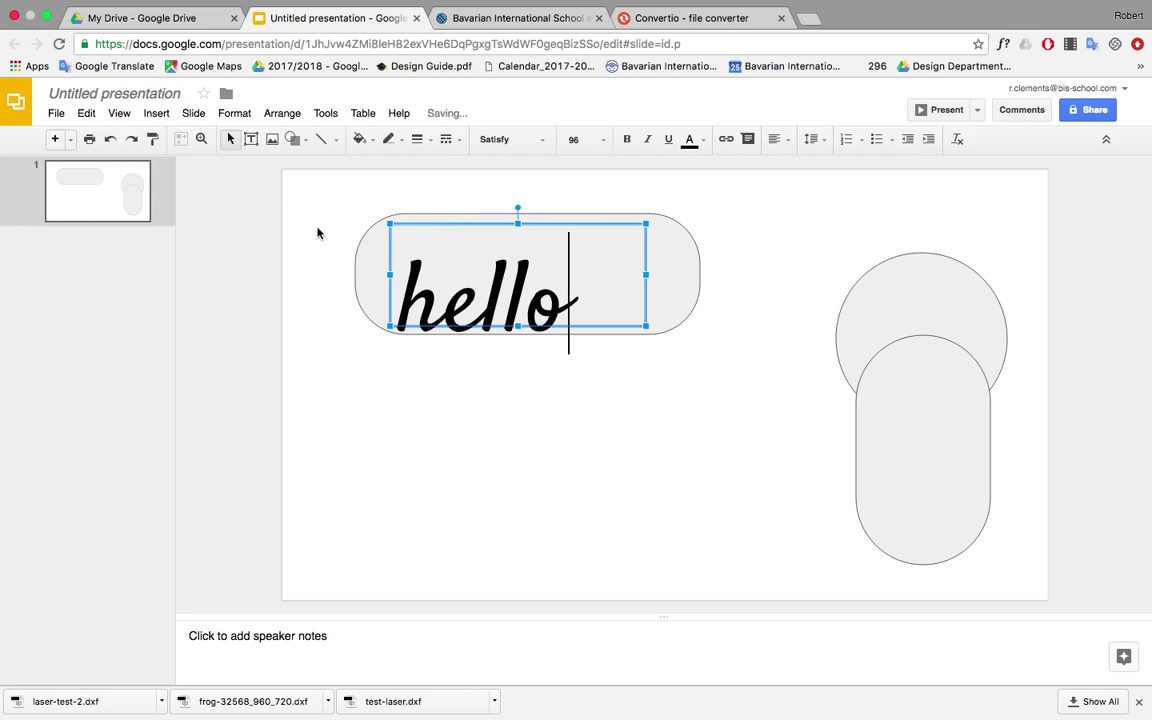
key(Escape)
key(Escape)
click(419, 260)
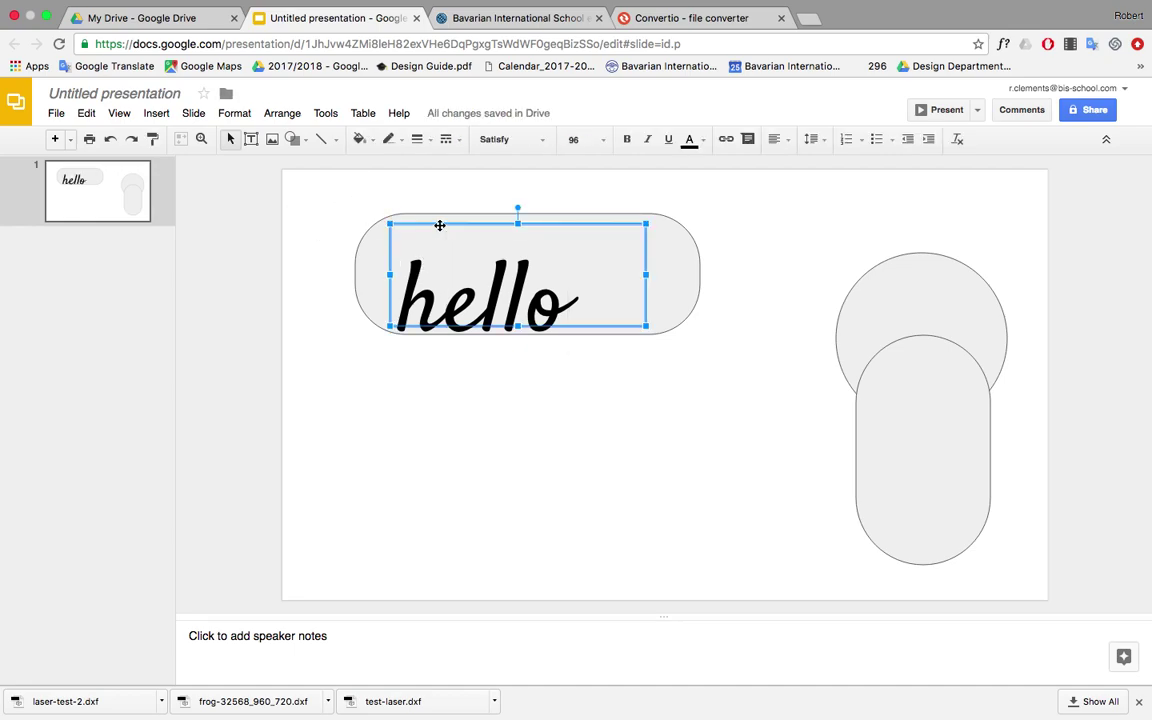
drag(440, 226, 440, 214)
click(337, 181)
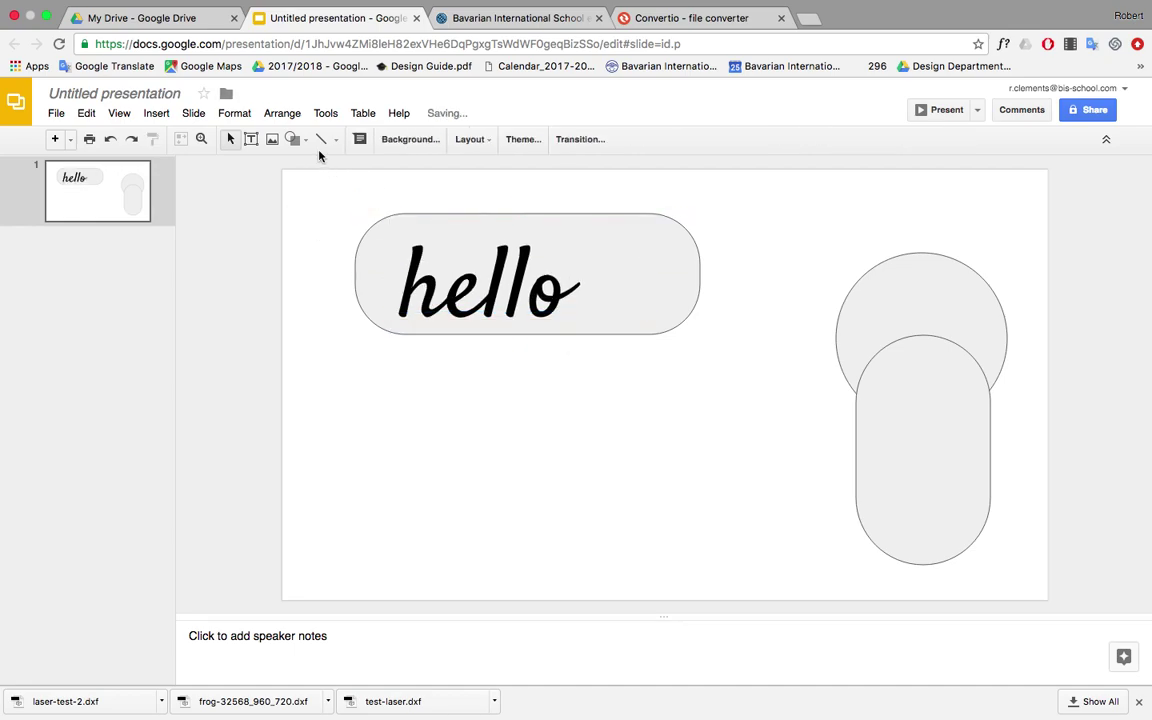
Draw a small oval hole inside the right end of the wide pill.
click(307, 146)
mouse_move(320, 168)
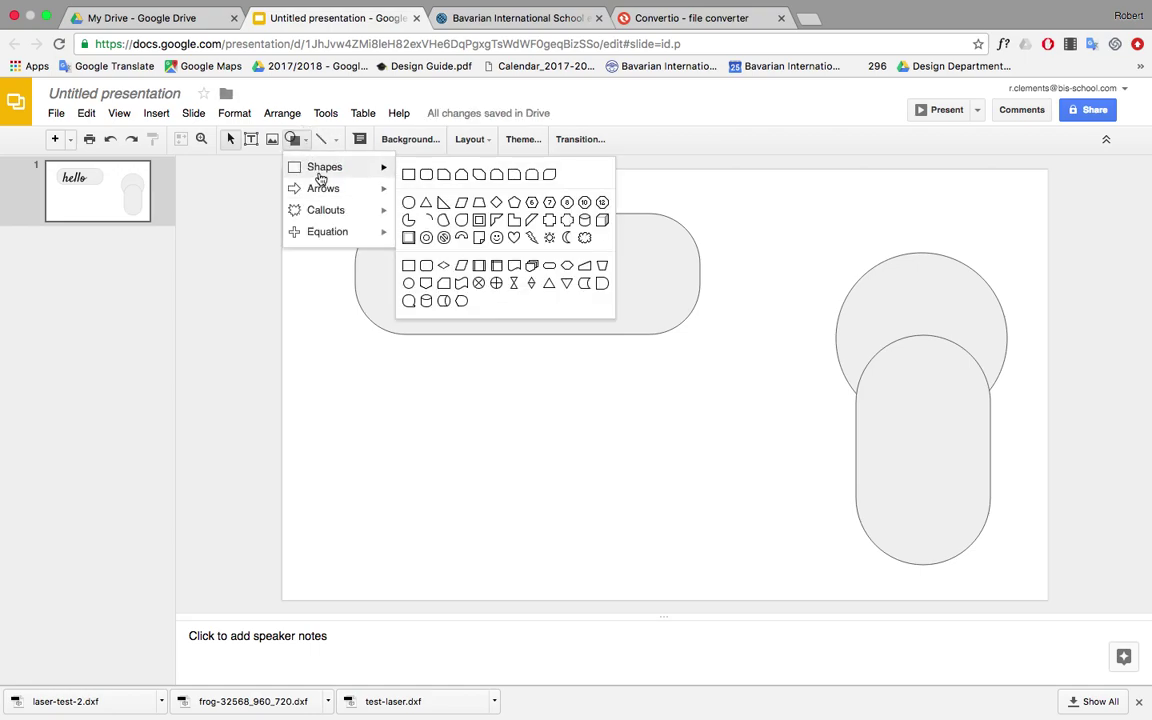
click(408, 202)
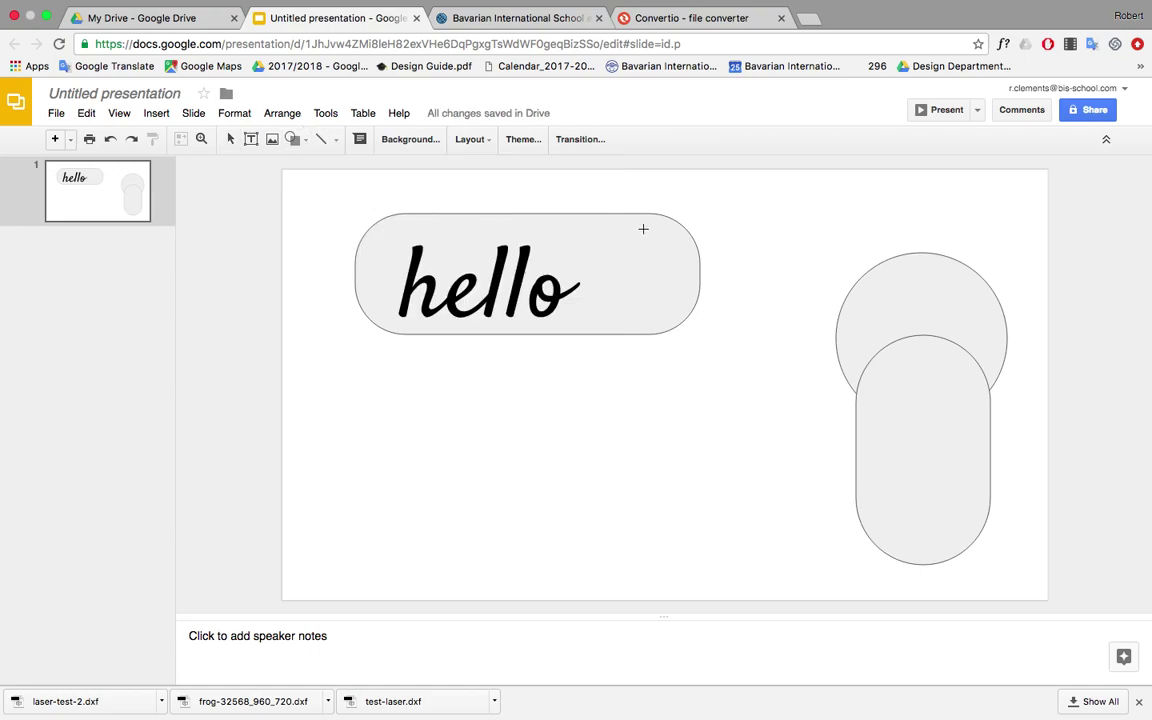
drag(630, 229, 653, 244)
click(733, 223)
Search Google Images for 'black and white png' frog pictures.
click(810, 19)
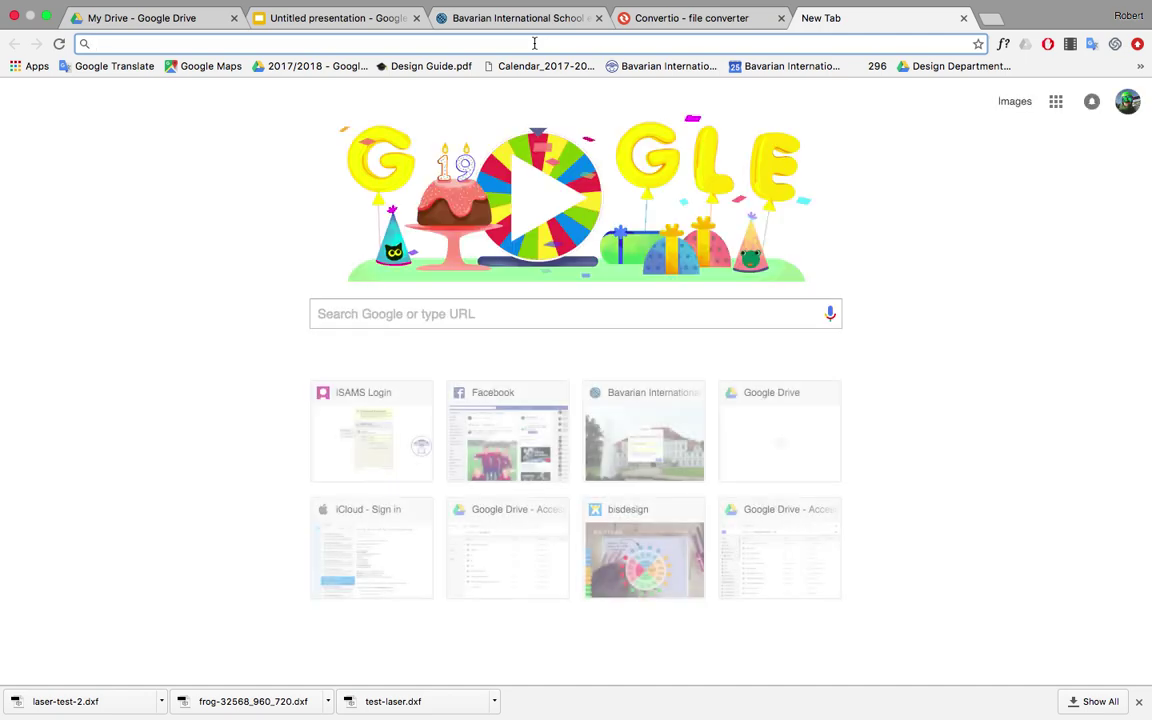
text(black)
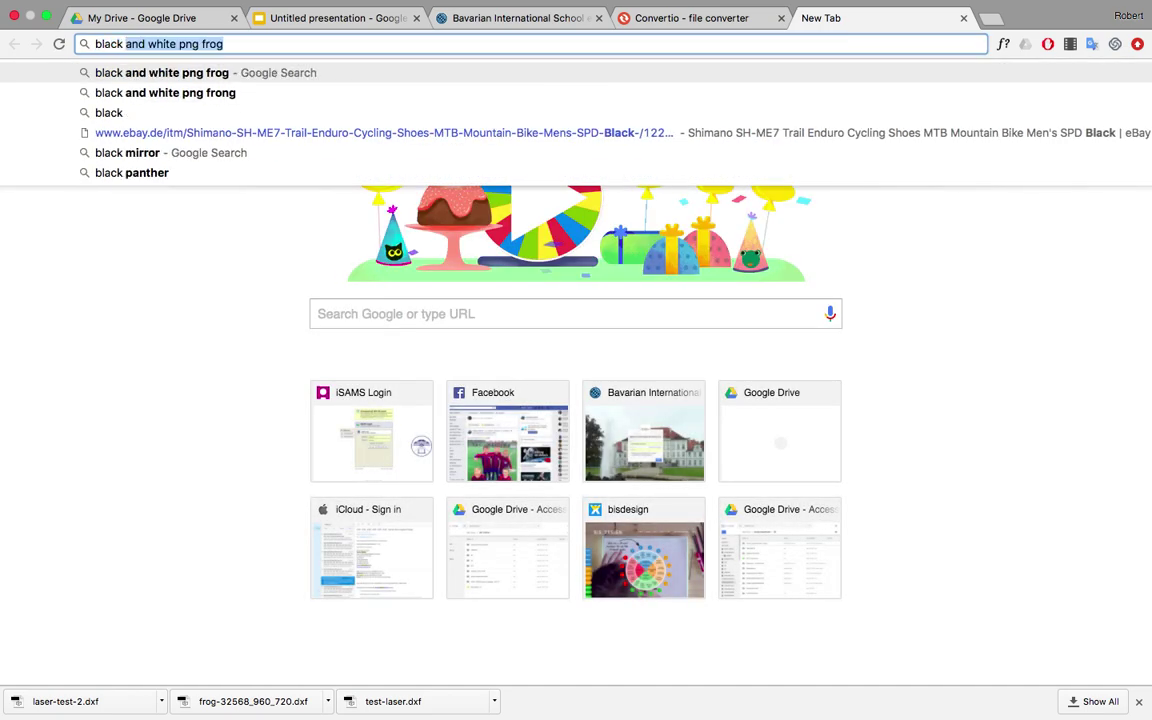
text( and white p)
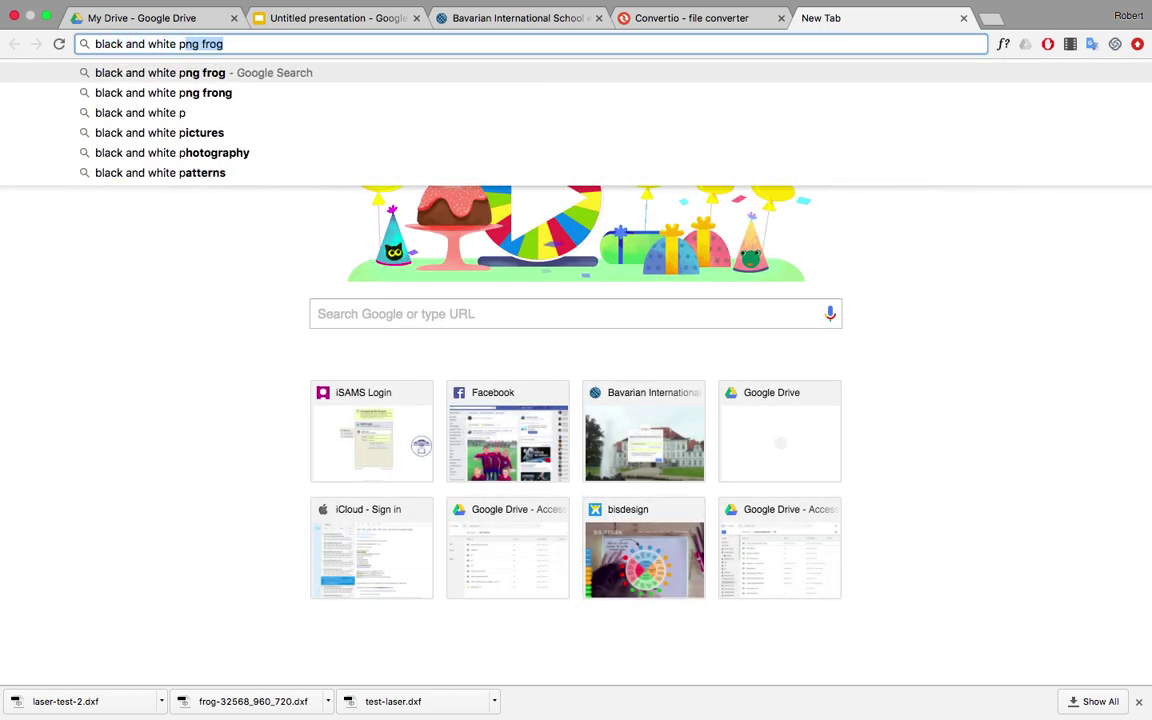
text(ng)
key(Return)
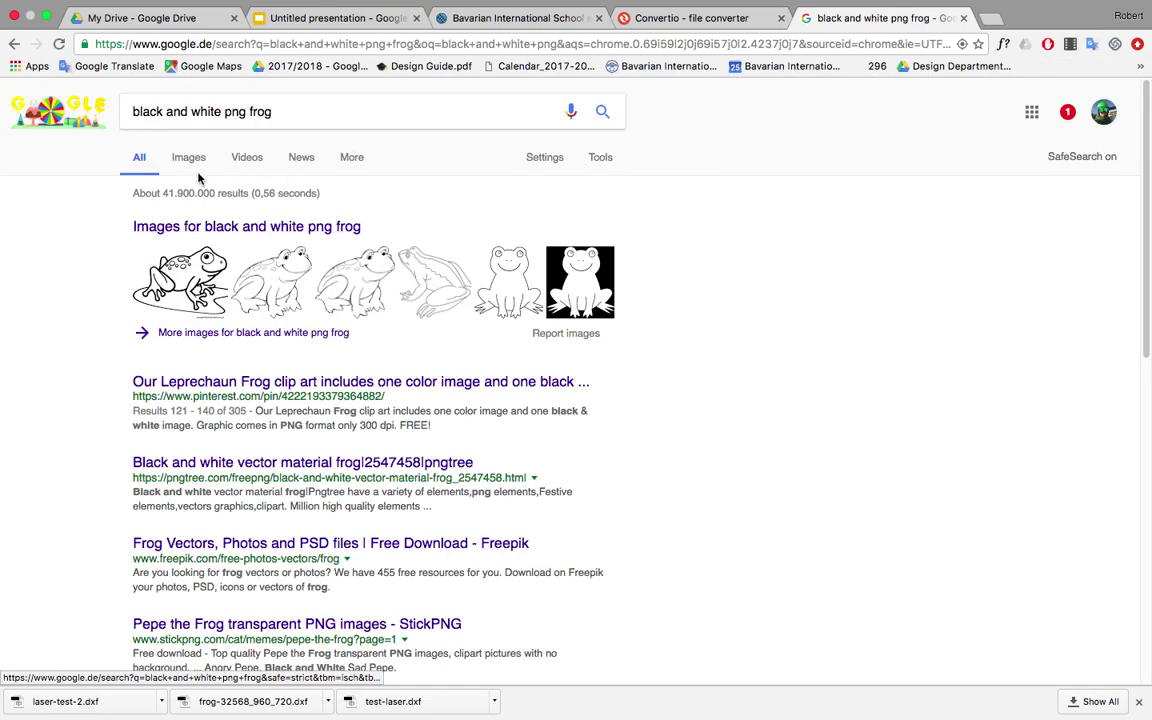
click(190, 163)
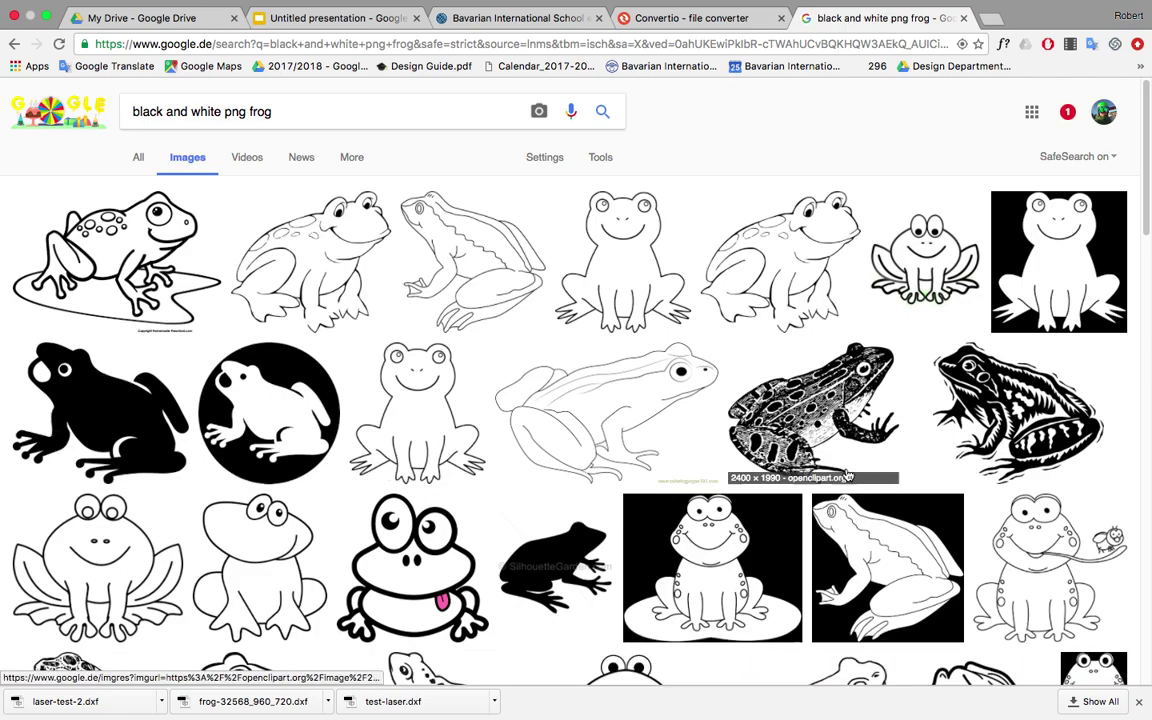
scroll(778, 415, down, 3)
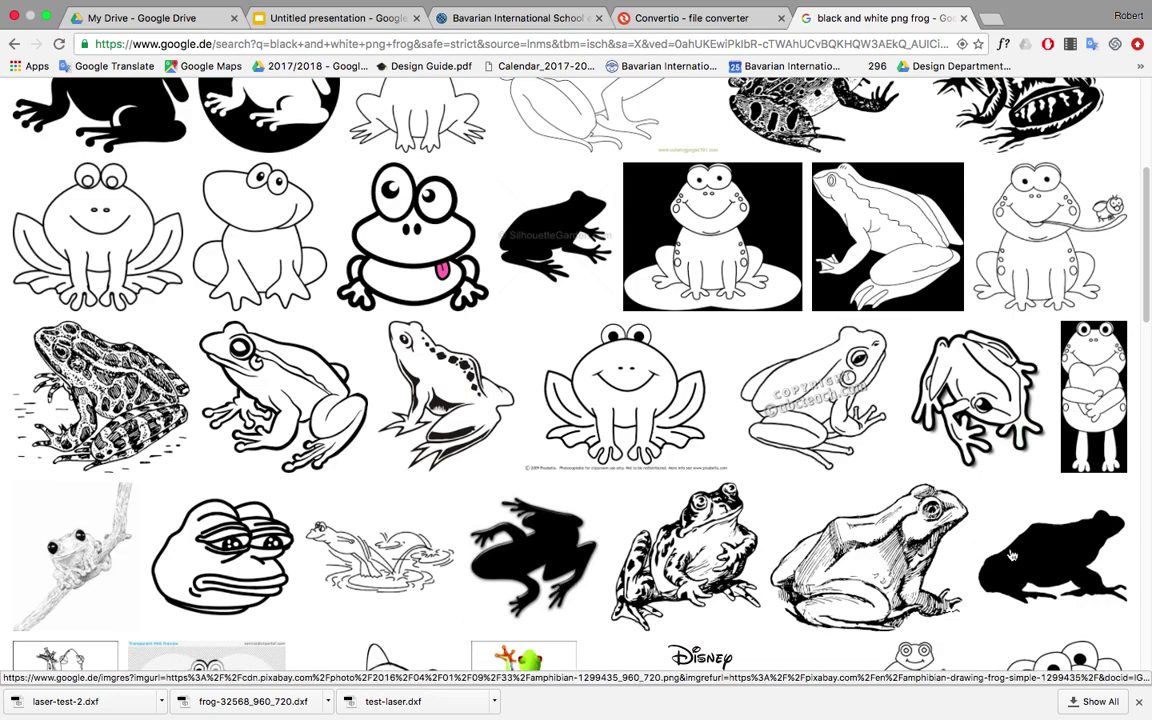
scroll(195, 355, up, 1)
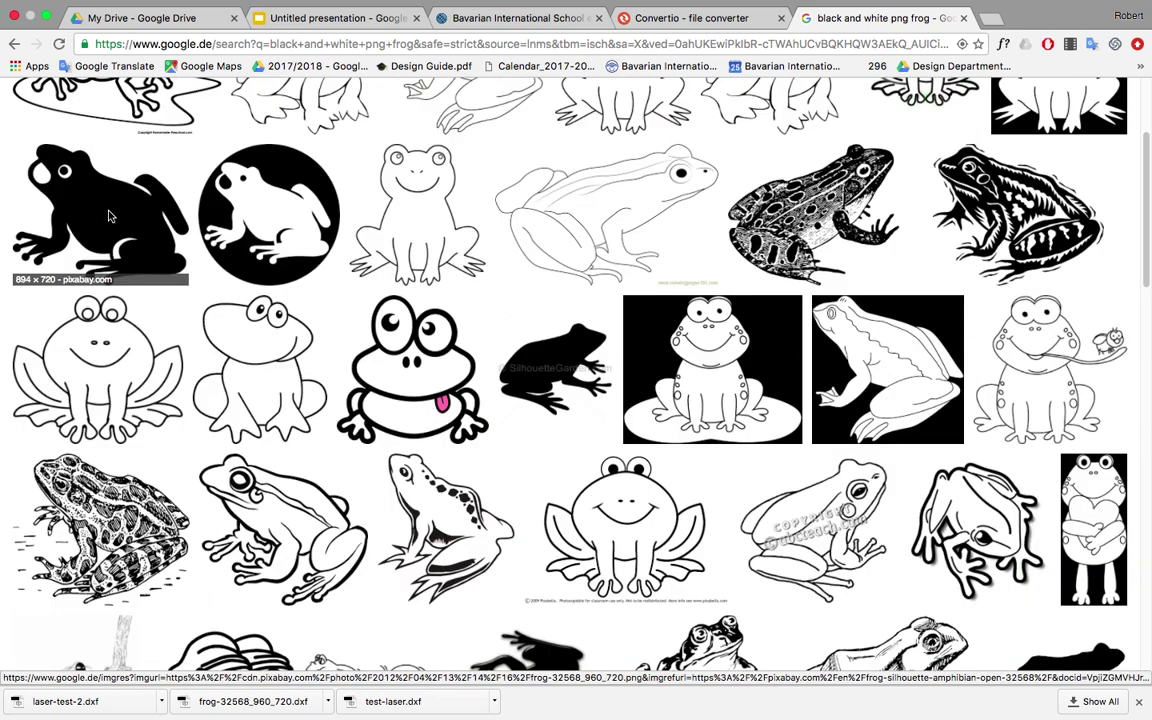
Open the black frog silhouette at full size and copy the image.
click(104, 208)
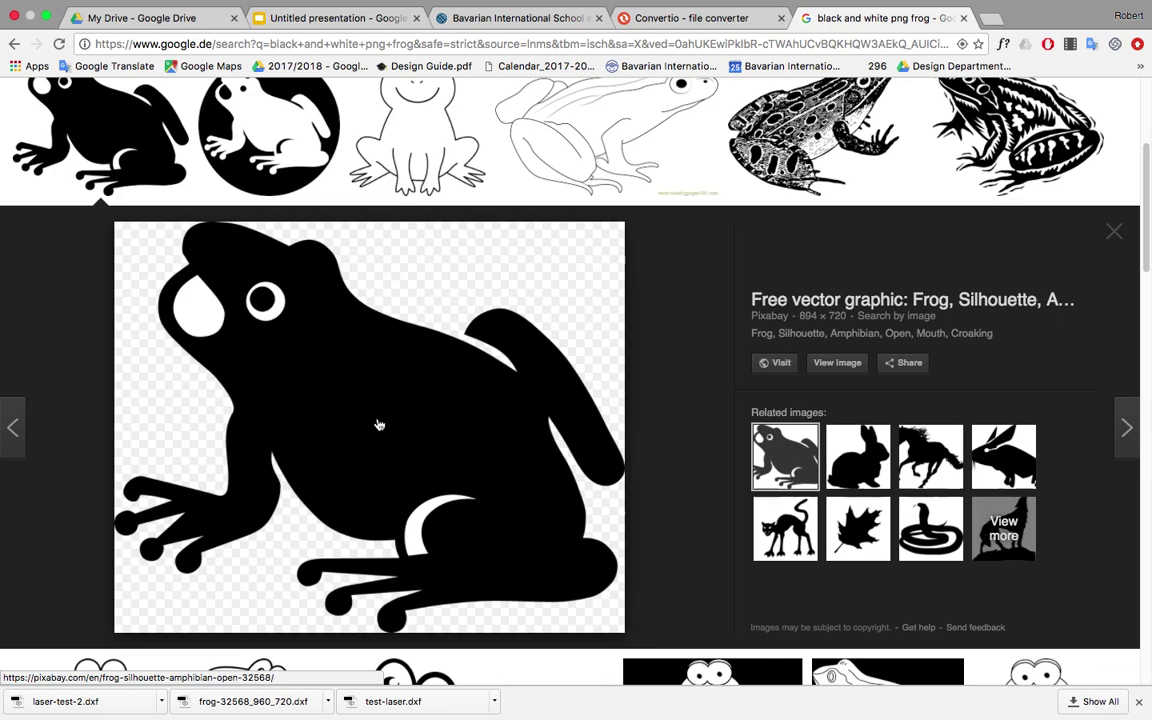
click(832, 363)
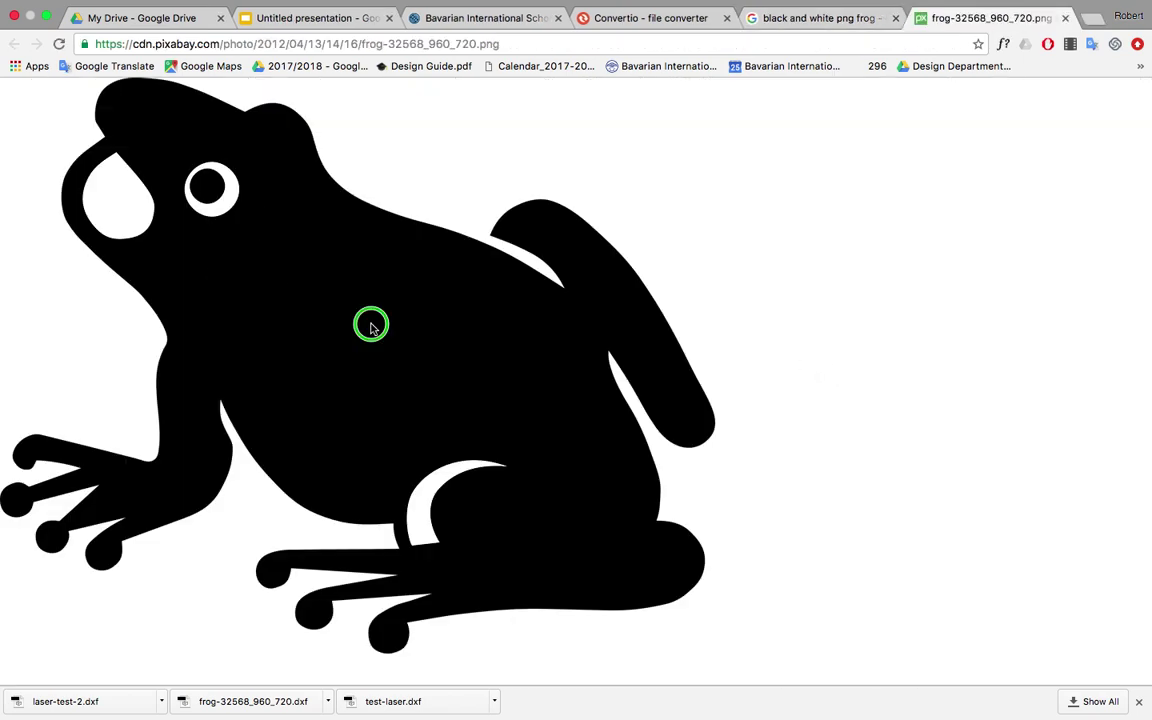
right_click(371, 326)
click(418, 361)
Paste the frog into the slide and shrink it to sit centred inside the tall pill.
click(301, 19)
right_click(439, 399)
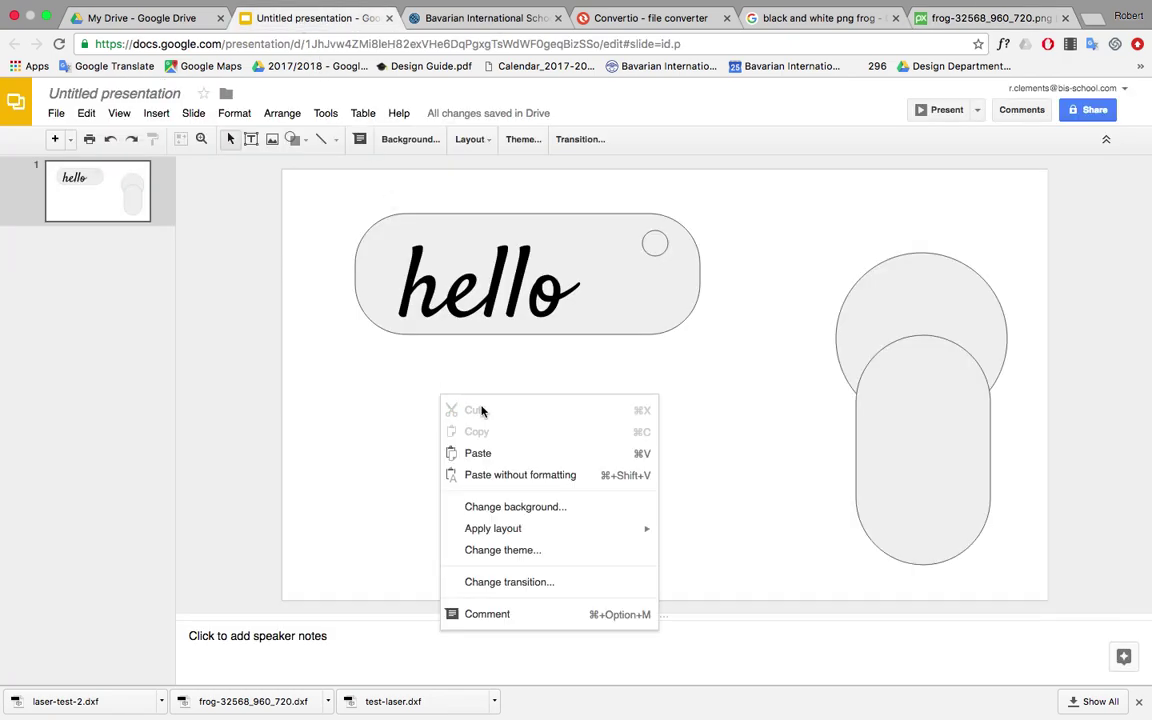
click(509, 455)
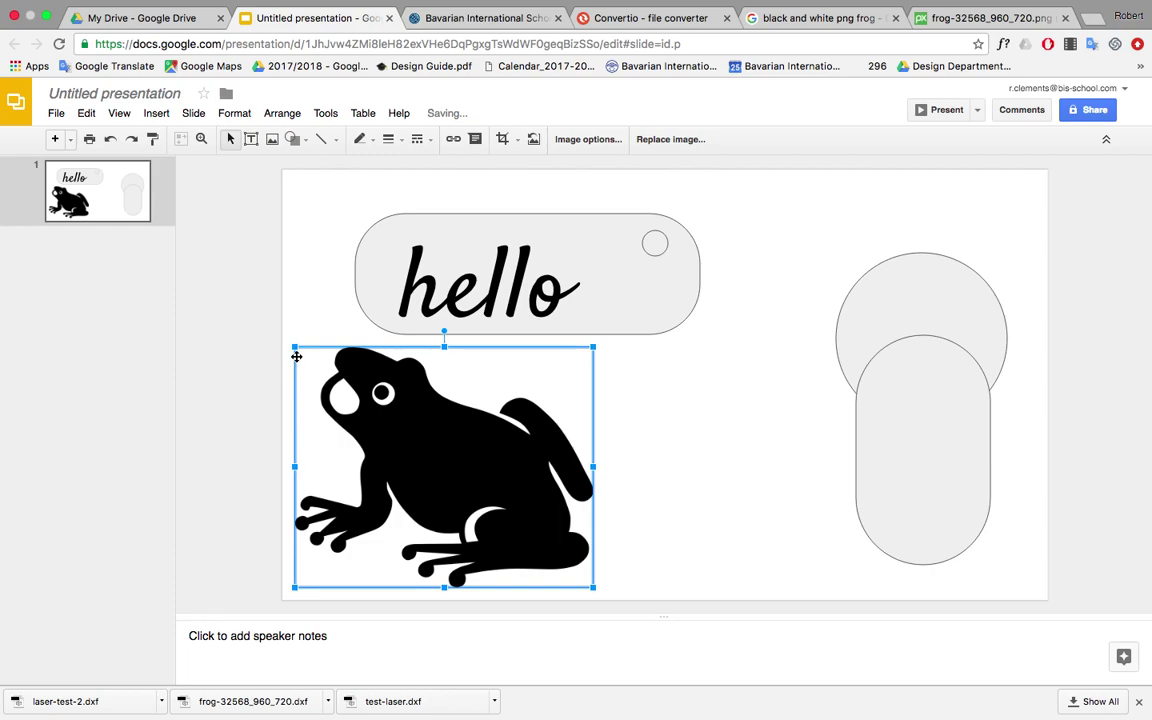
drag(294, 346, 465, 485)
drag(536, 550, 928, 474)
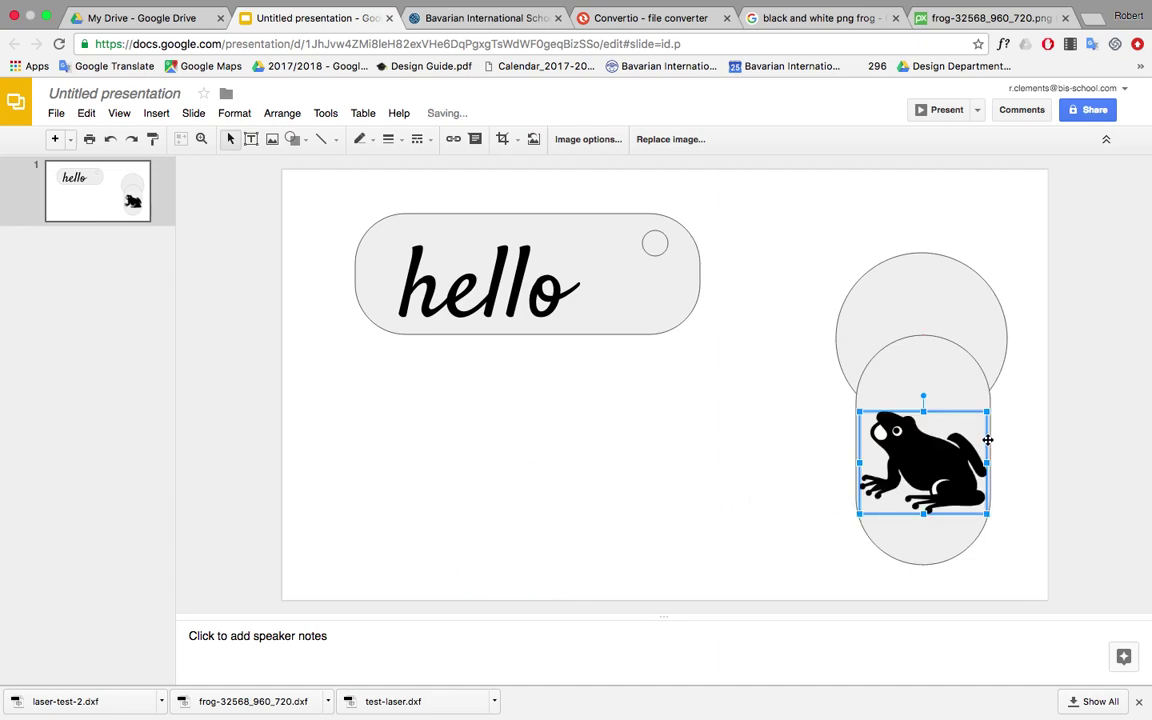
drag(989, 410, 981, 418)
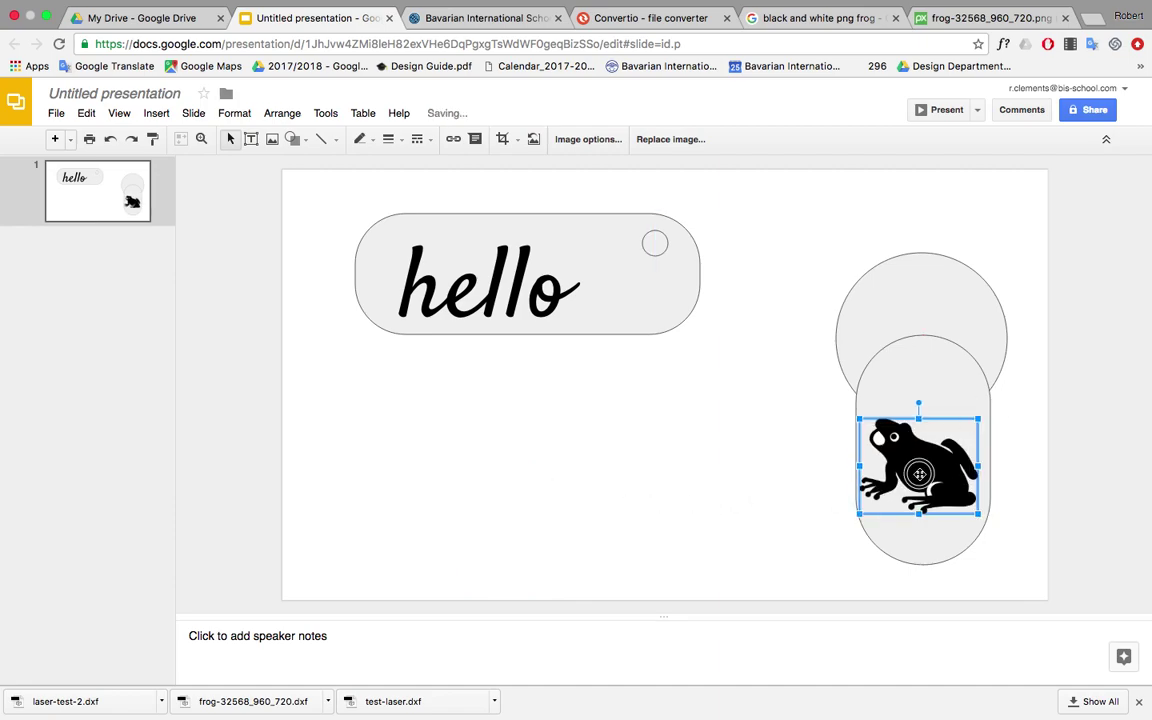
drag(905, 470, 929, 462)
click(742, 482)
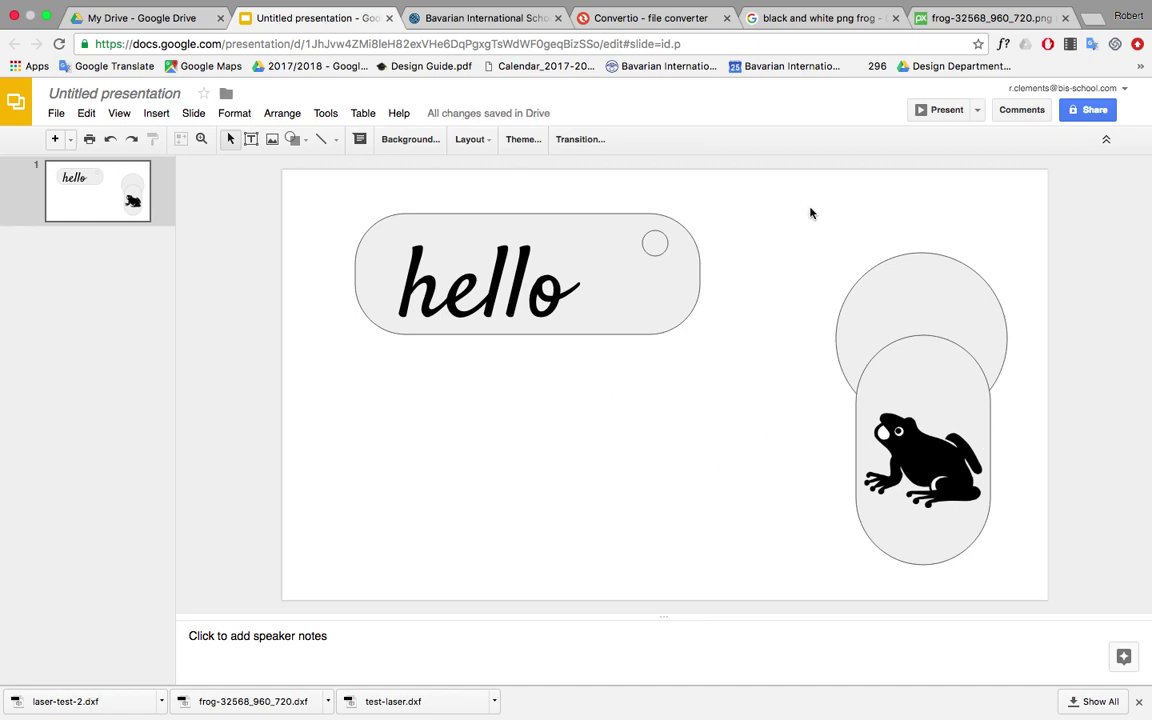
Move the circle, tall pill and frog together closer to the hello tag.
drag(802, 216, 1018, 576)
drag(933, 401, 815, 365)
click(663, 405)
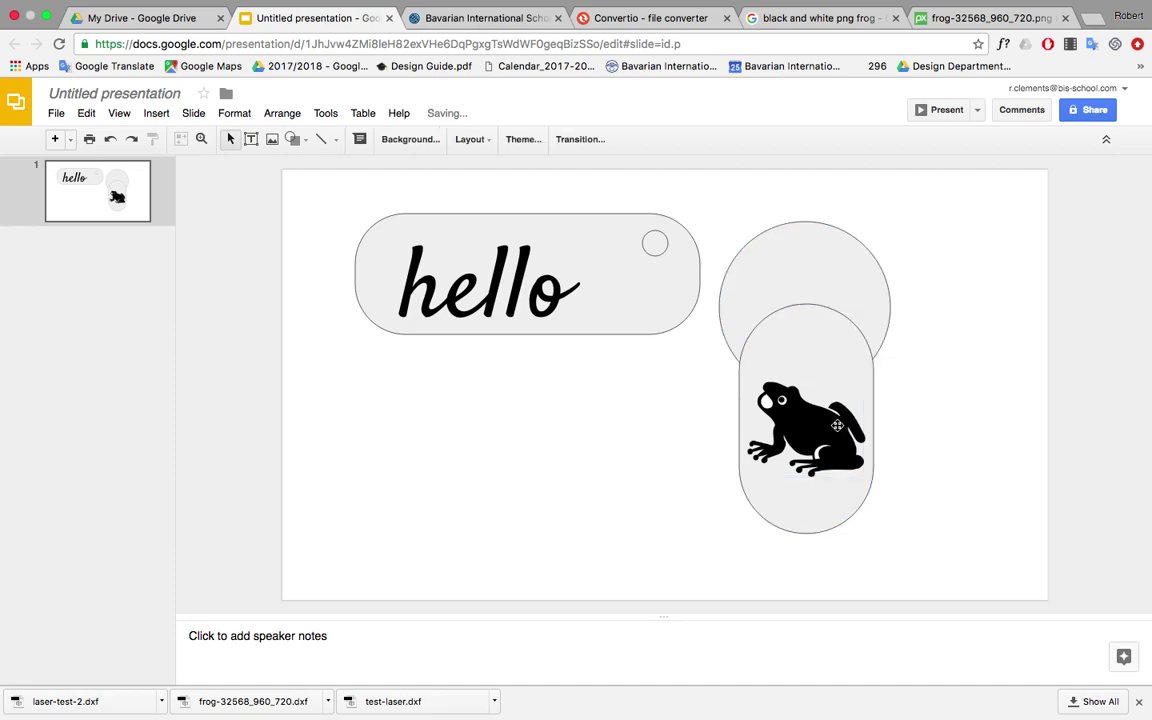
Title the presentation 'laser cut' and switch to the Convertio tab.
click(411, 293)
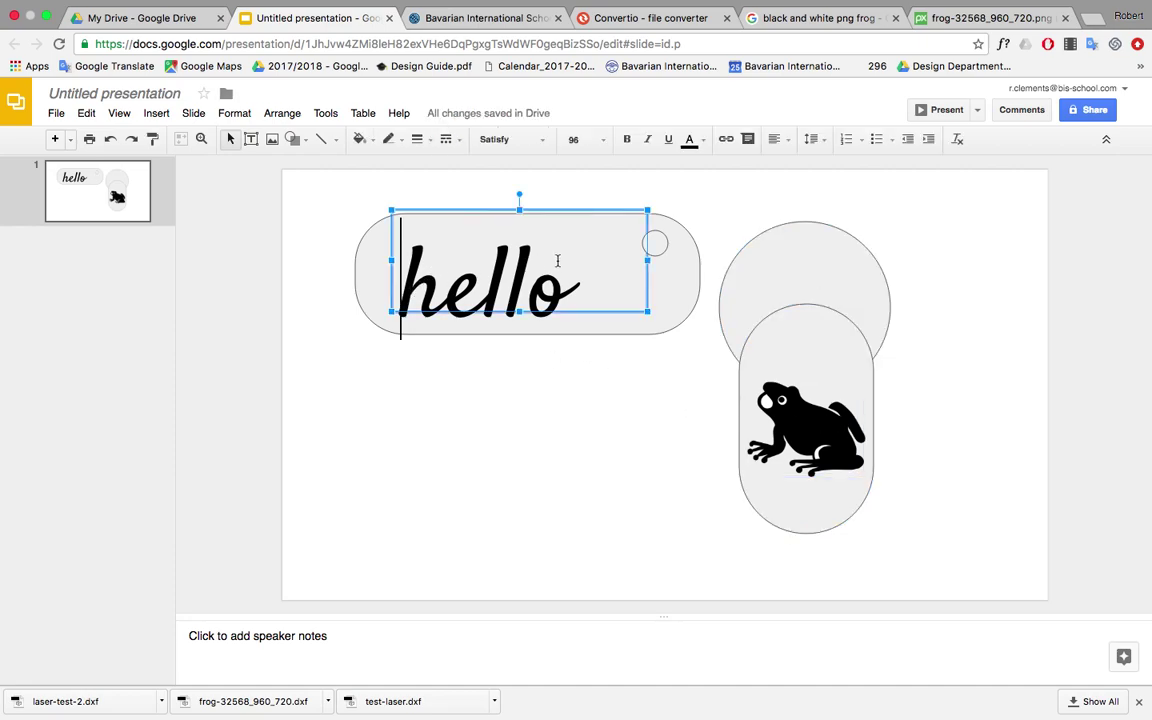
click(545, 424)
click(125, 97)
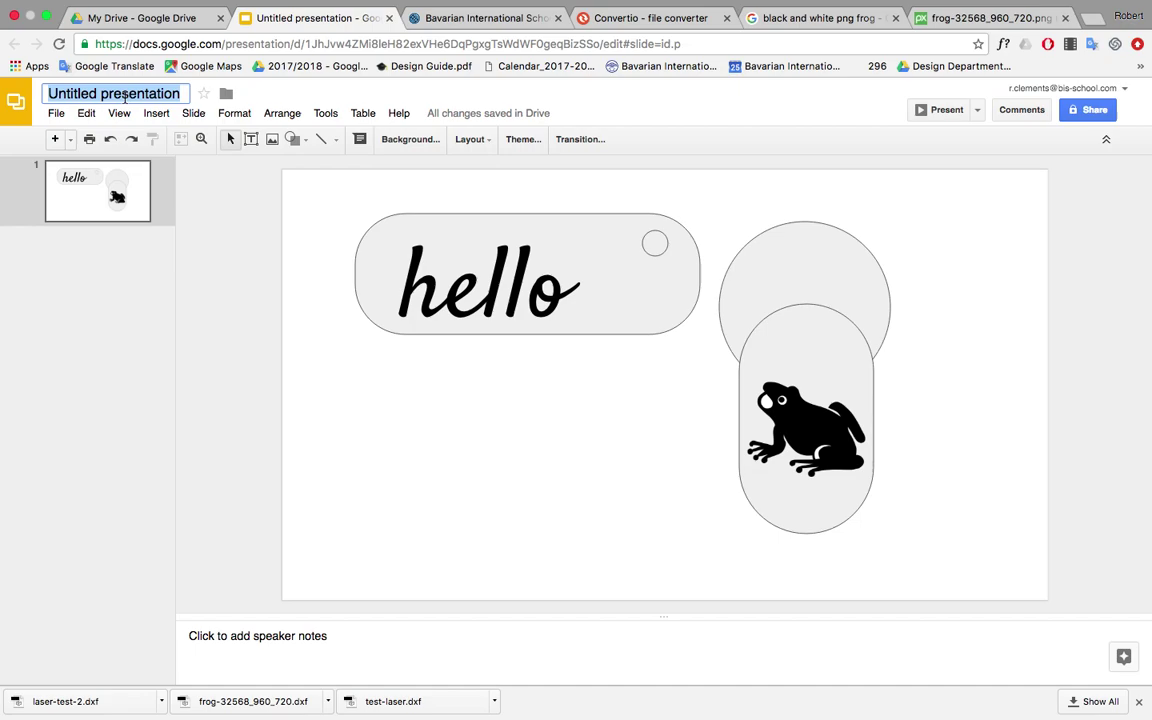
text(laser cut)
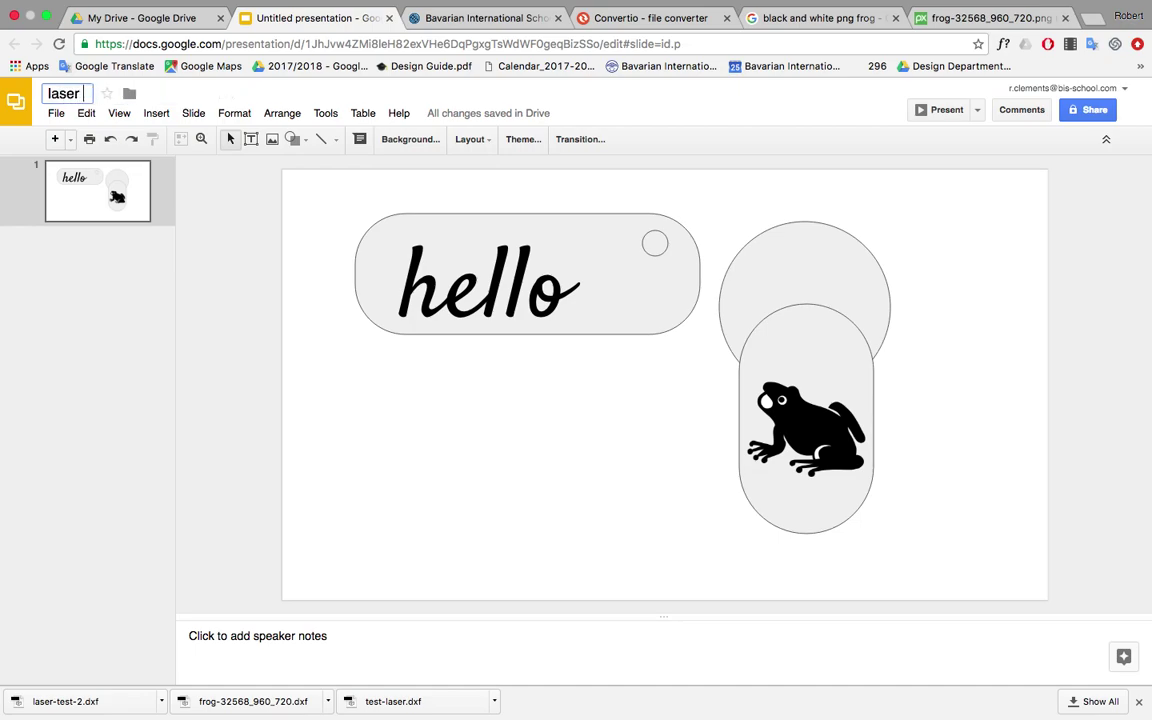
click(345, 202)
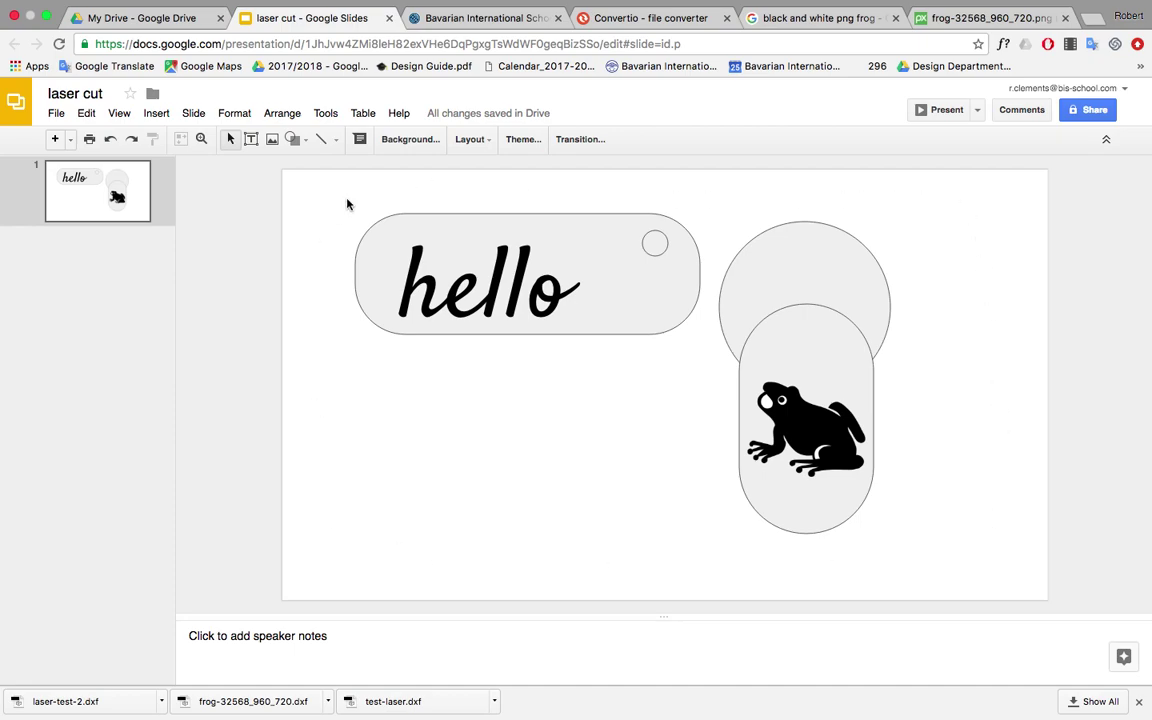
click(641, 20)
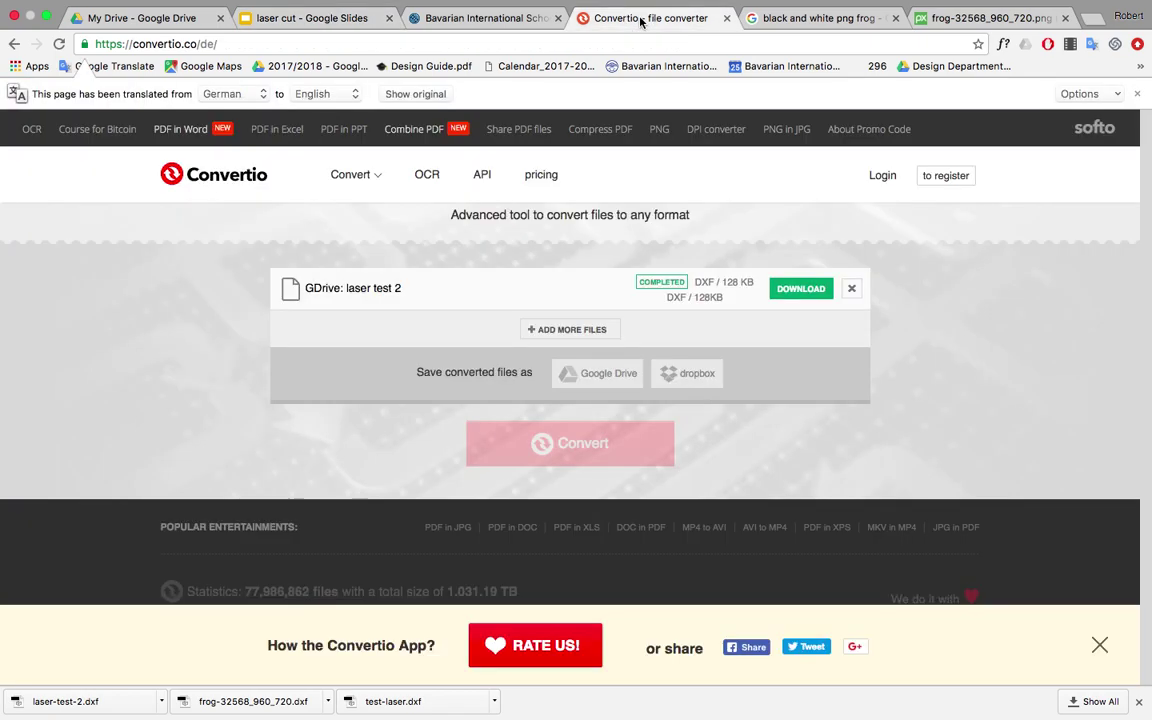
Remove the completed 'GDrive: laser test 2' entry from Convertio's file list.
click(851, 289)
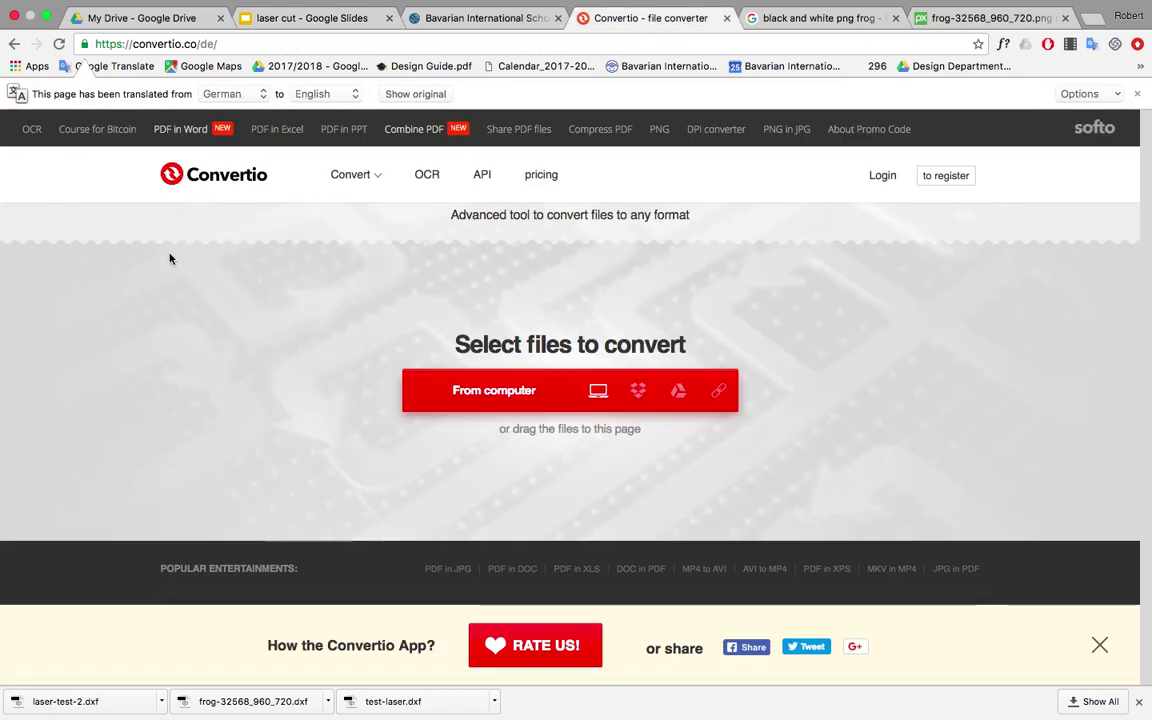
Add the 'laser cut' presentation from Google Drive to Convertio.
click(679, 391)
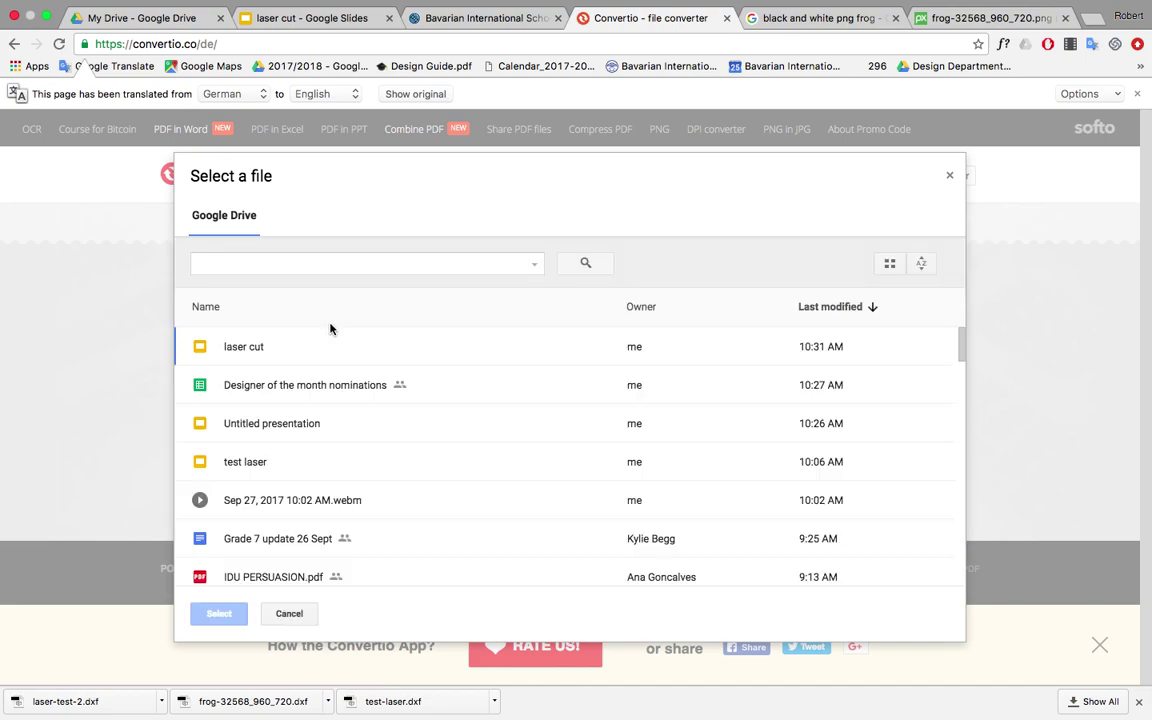
click(238, 352)
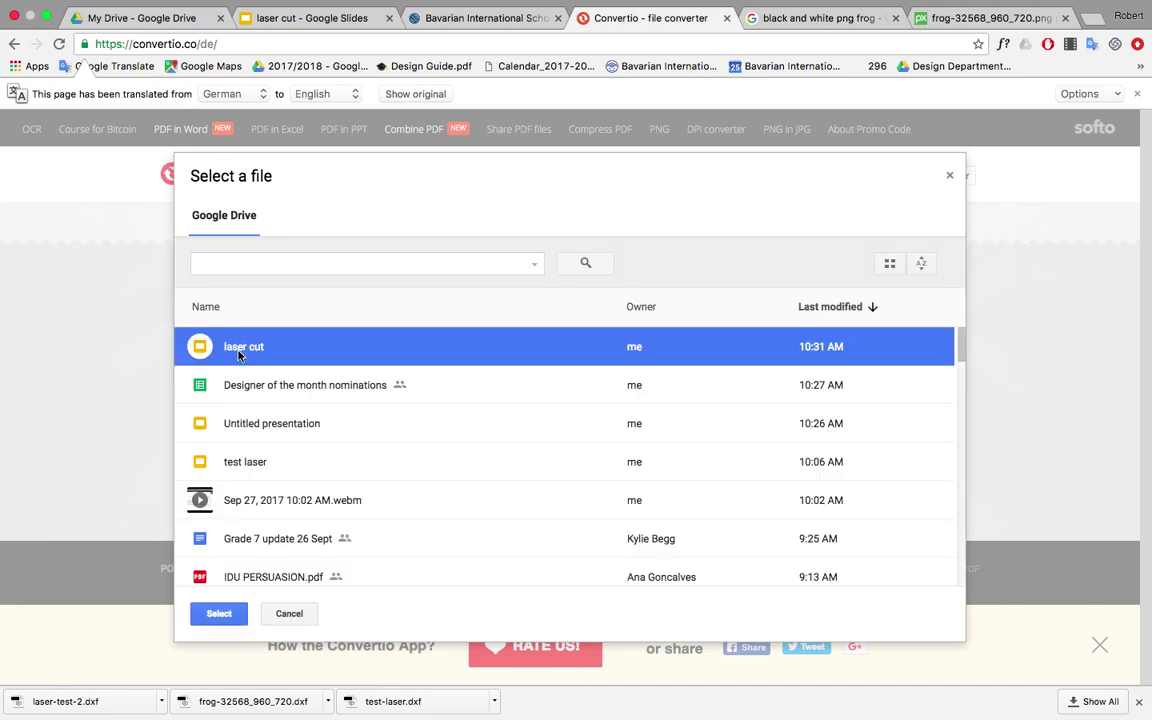
click(219, 613)
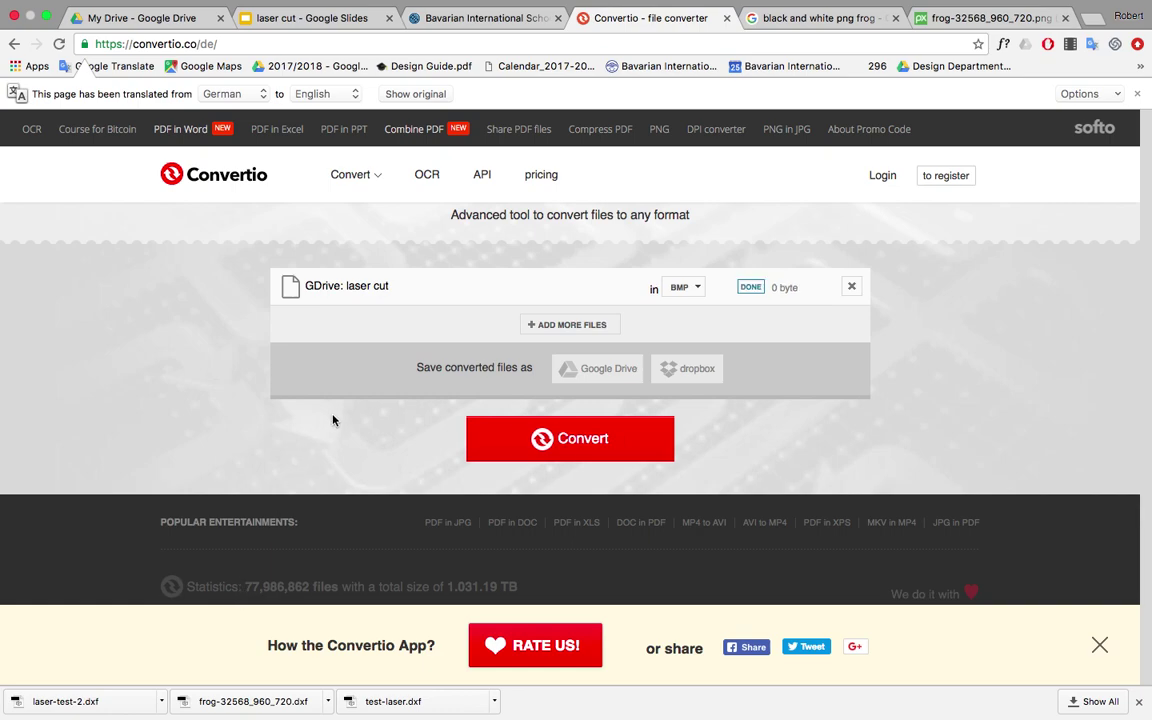
Set the file's output format to CAD > DXF.
mouse_move(538, 330)
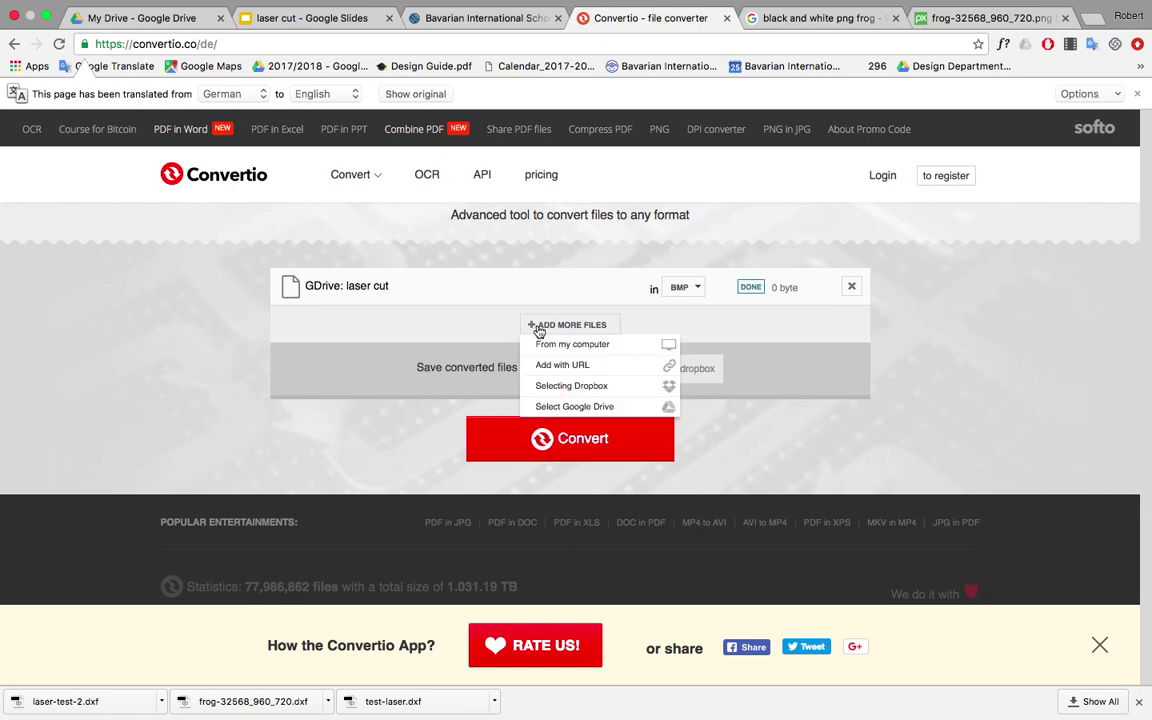
click(700, 288)
mouse_move(703, 326)
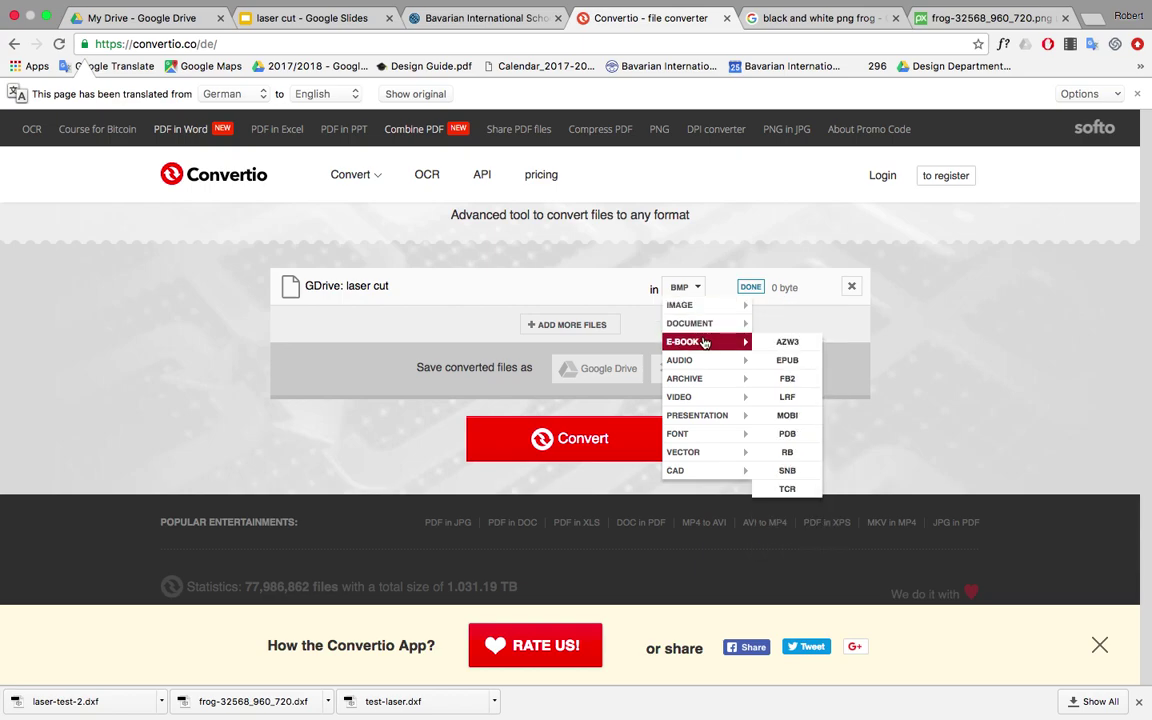
mouse_move(708, 418)
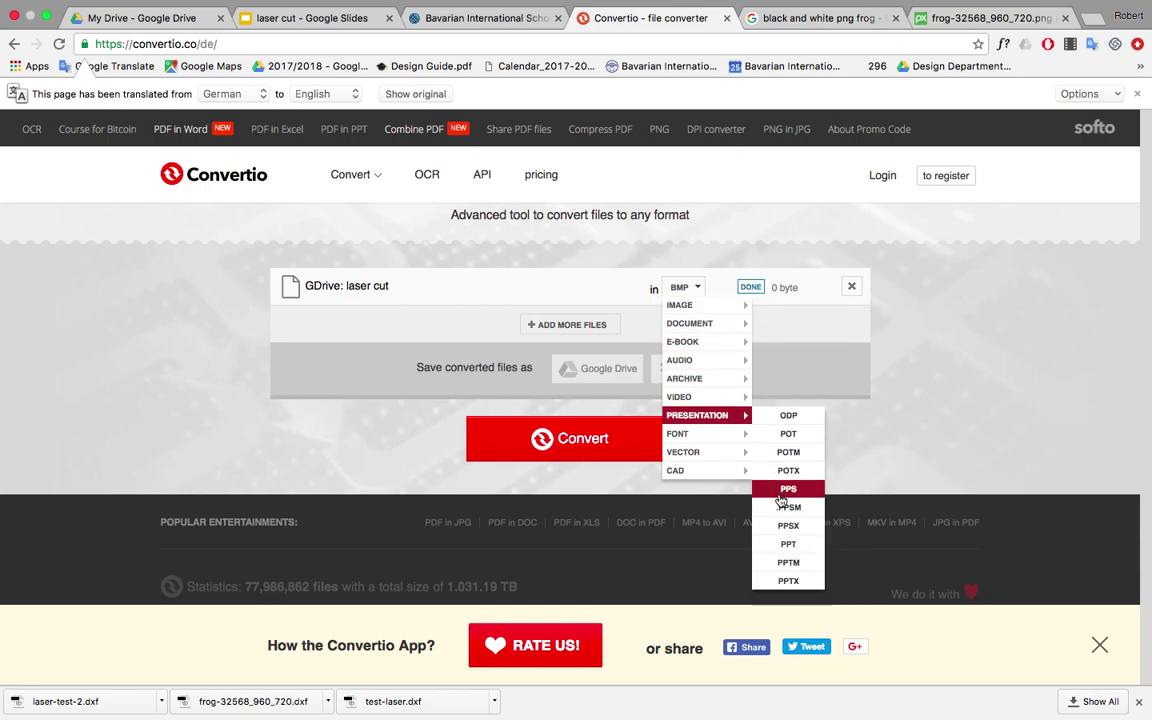
mouse_move(747, 462)
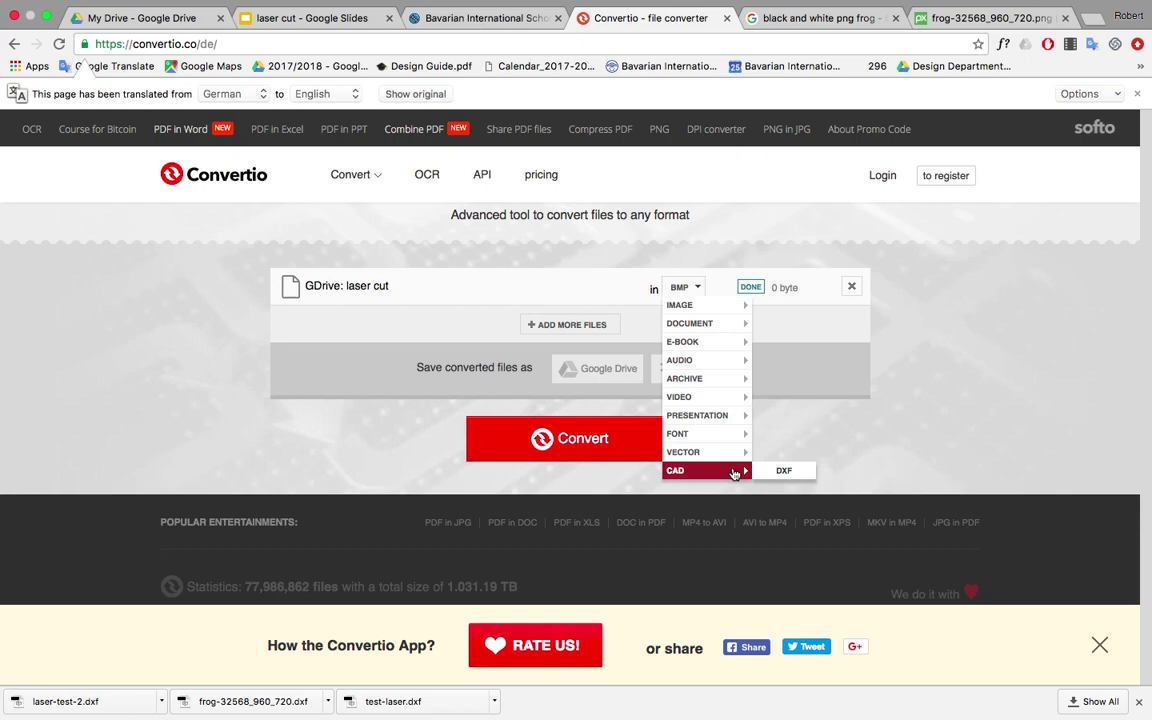
click(784, 470)
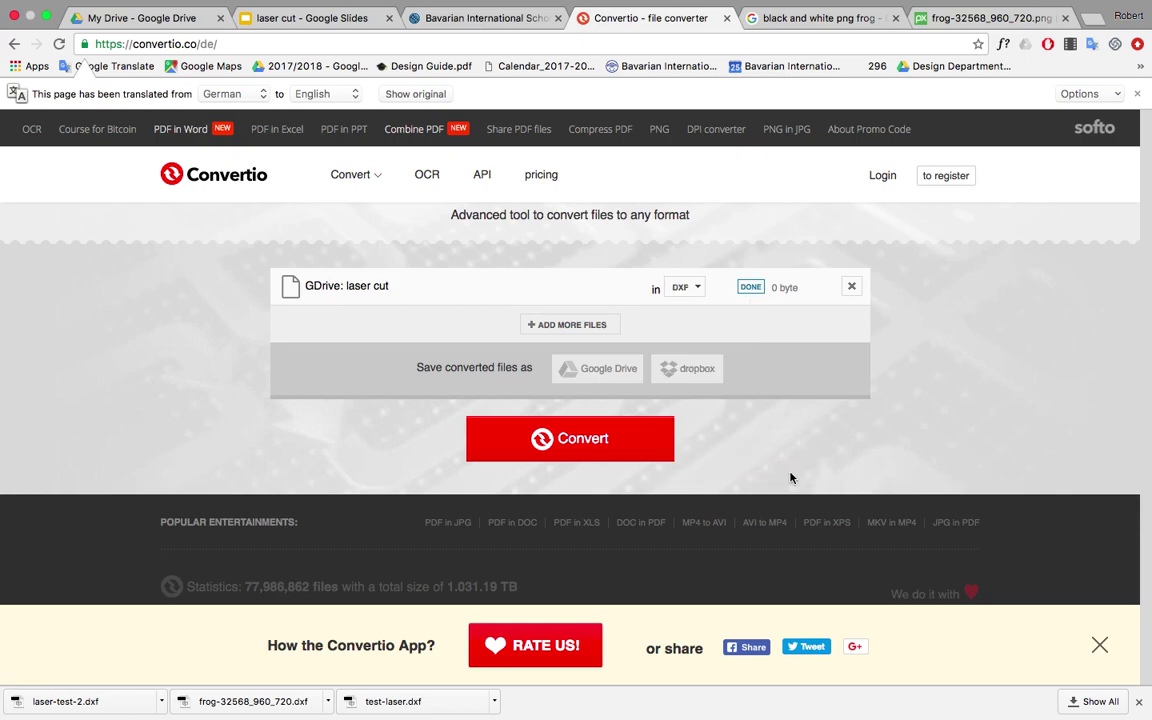
Convert 'laser cut' to a 72.6 KB DXF and download laser-cut.dxf.
click(576, 448)
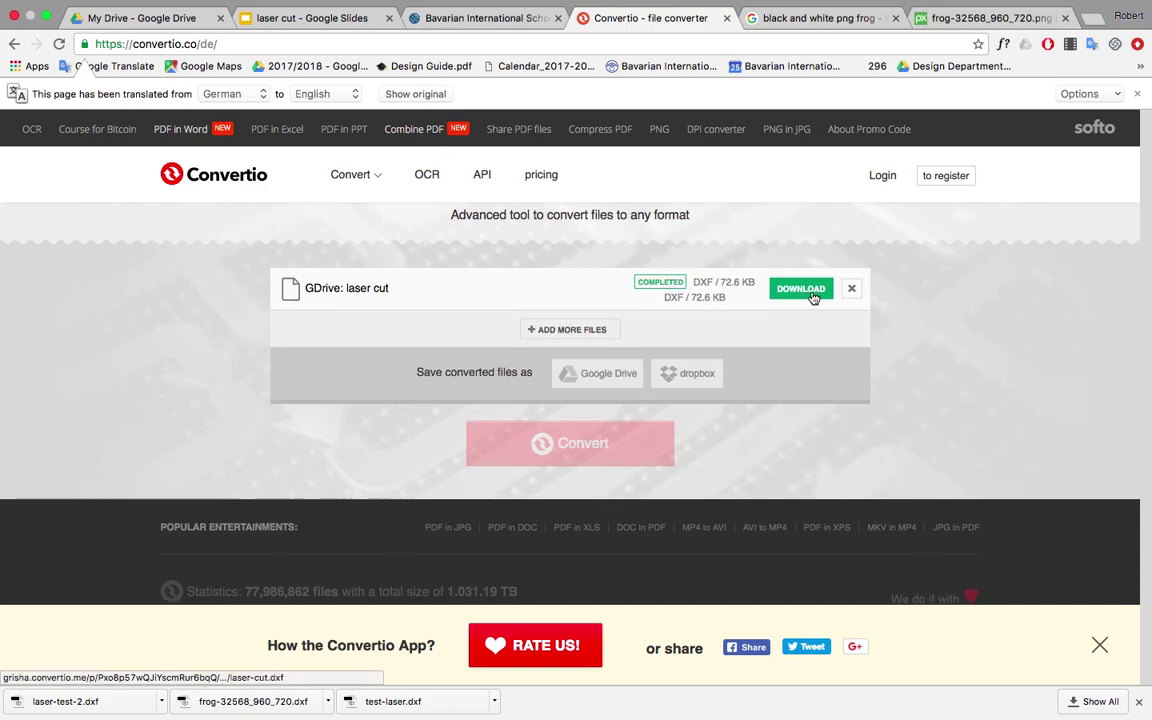
click(793, 292)
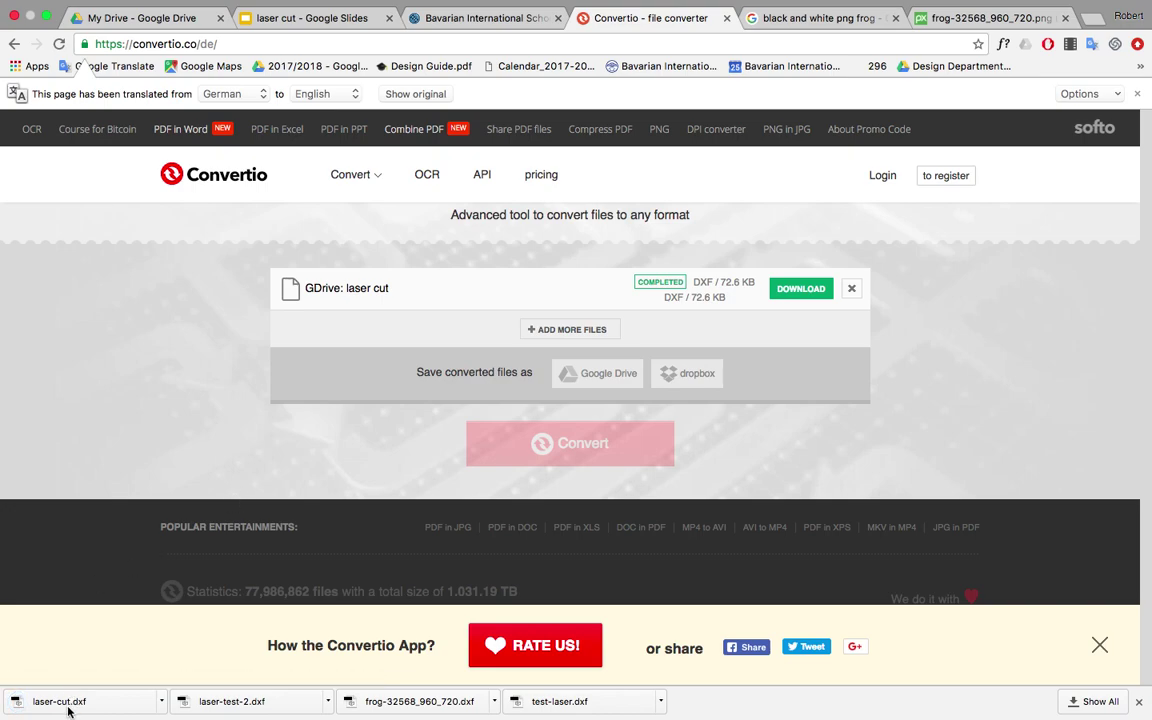
click(161, 704)
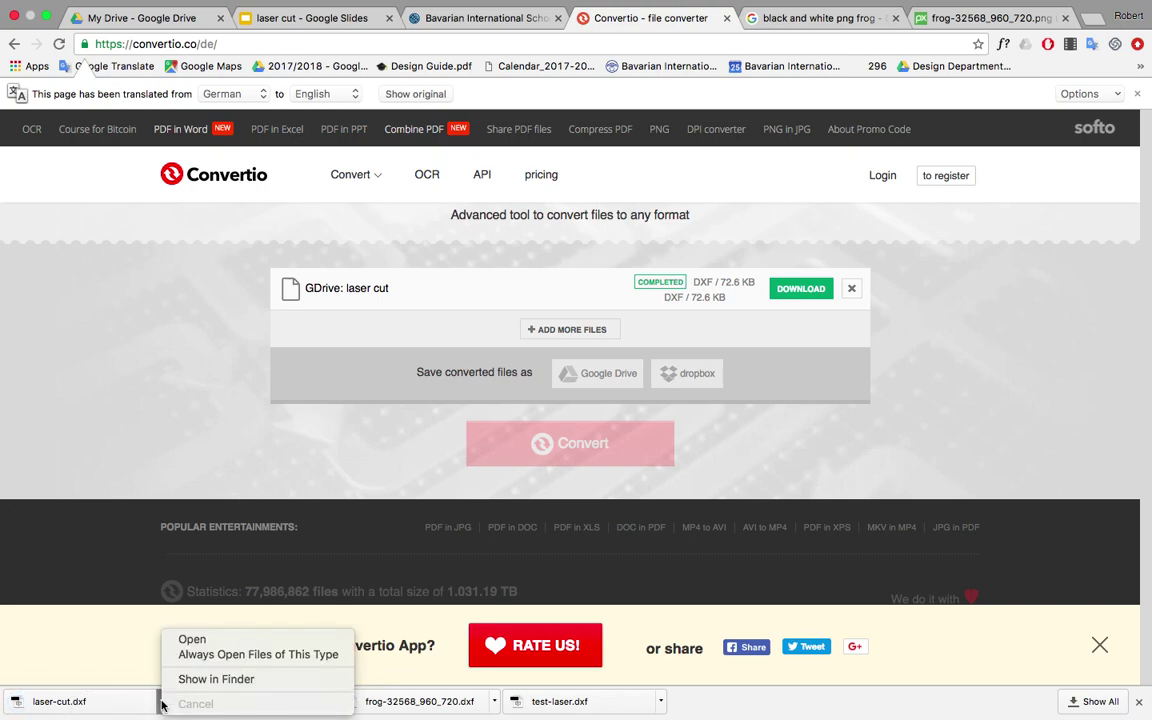
Open laser-cut.dxf from Finder in Adobe Illustrator CC at original size.
click(255, 680)
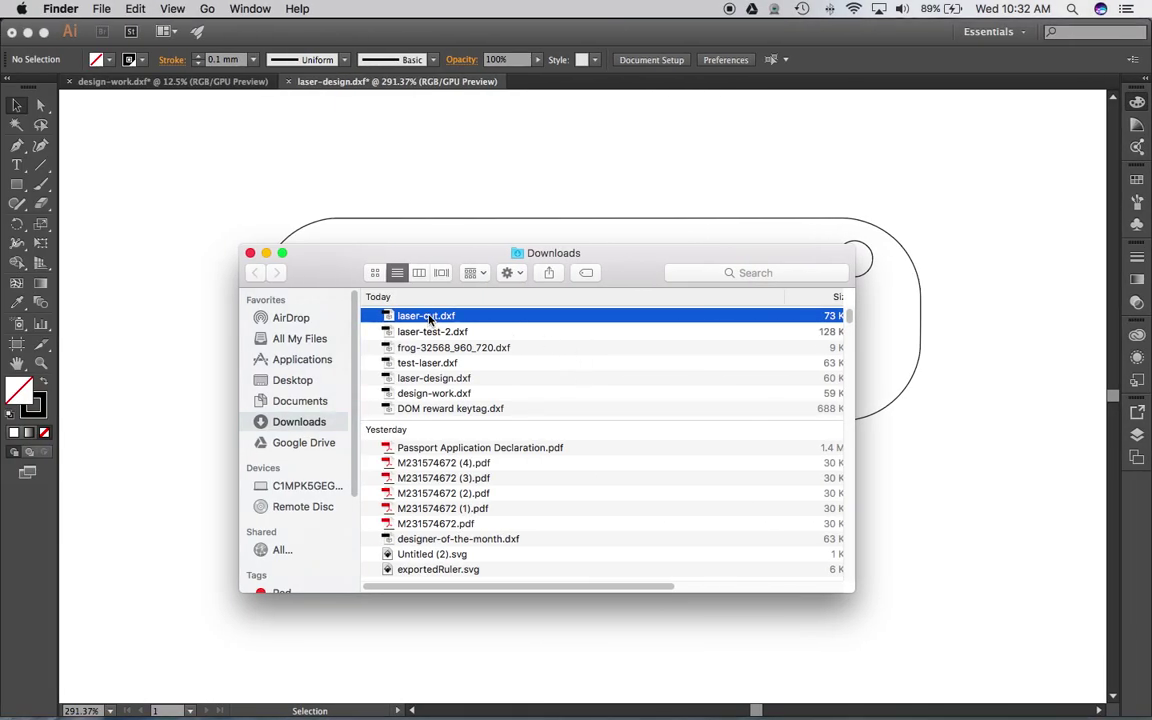
right_click(460, 318)
mouse_move(570, 338)
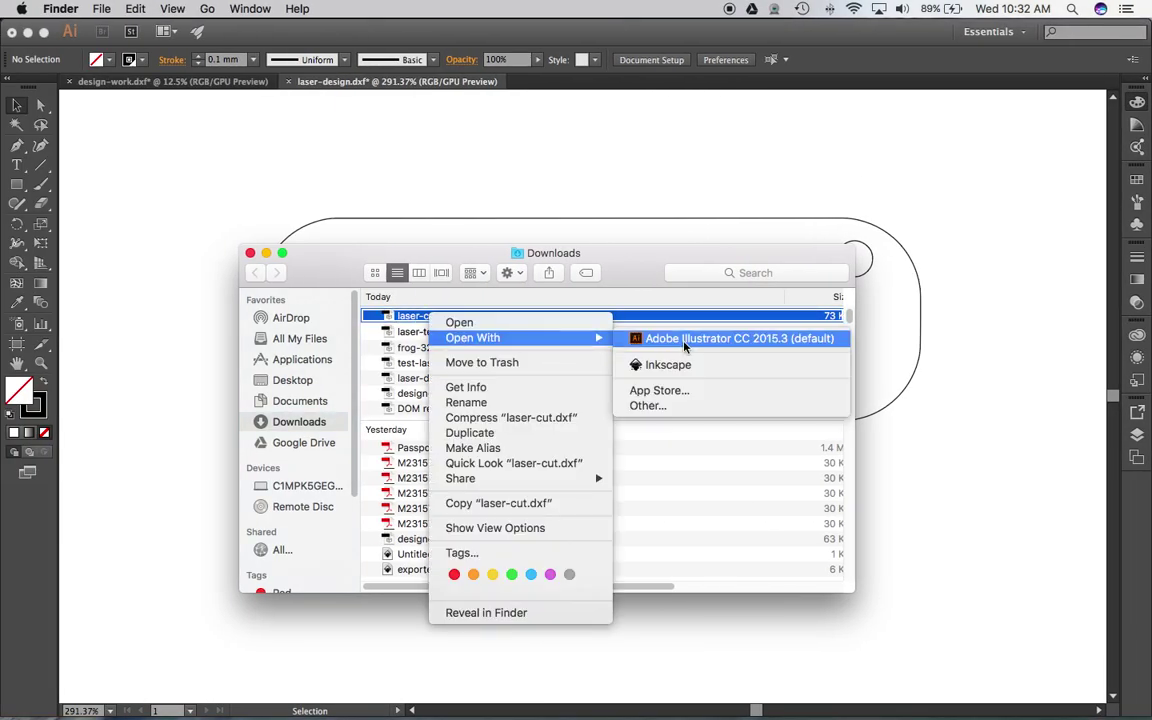
click(764, 338)
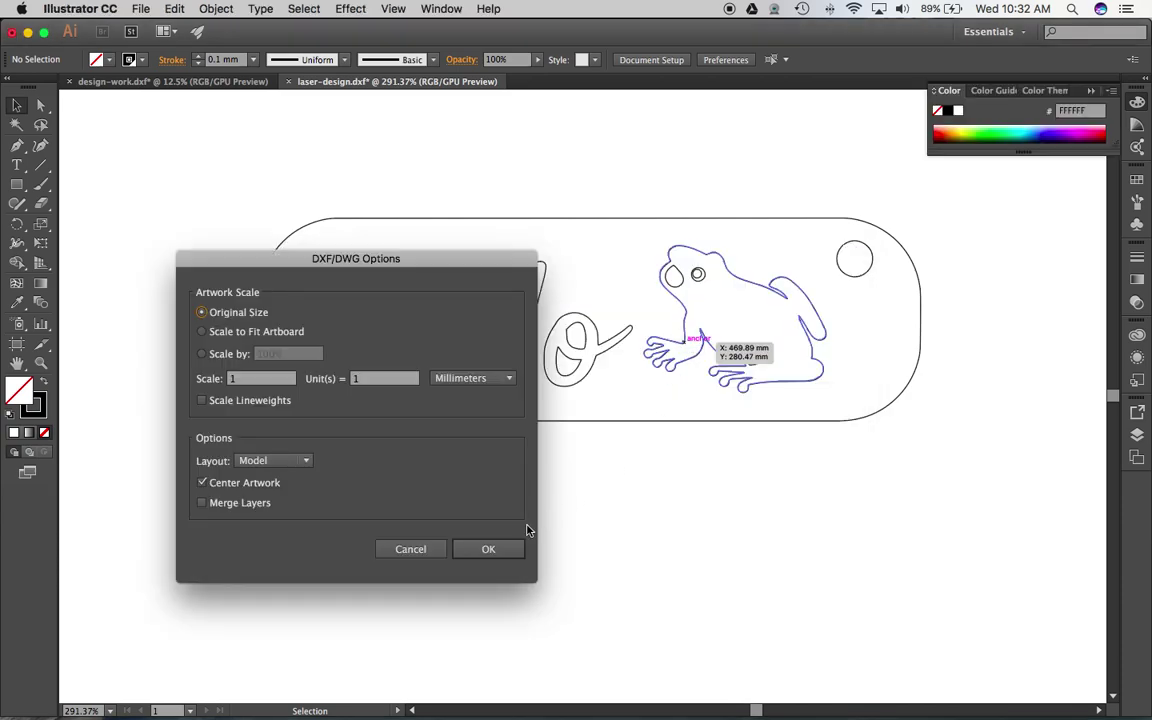
click(505, 552)
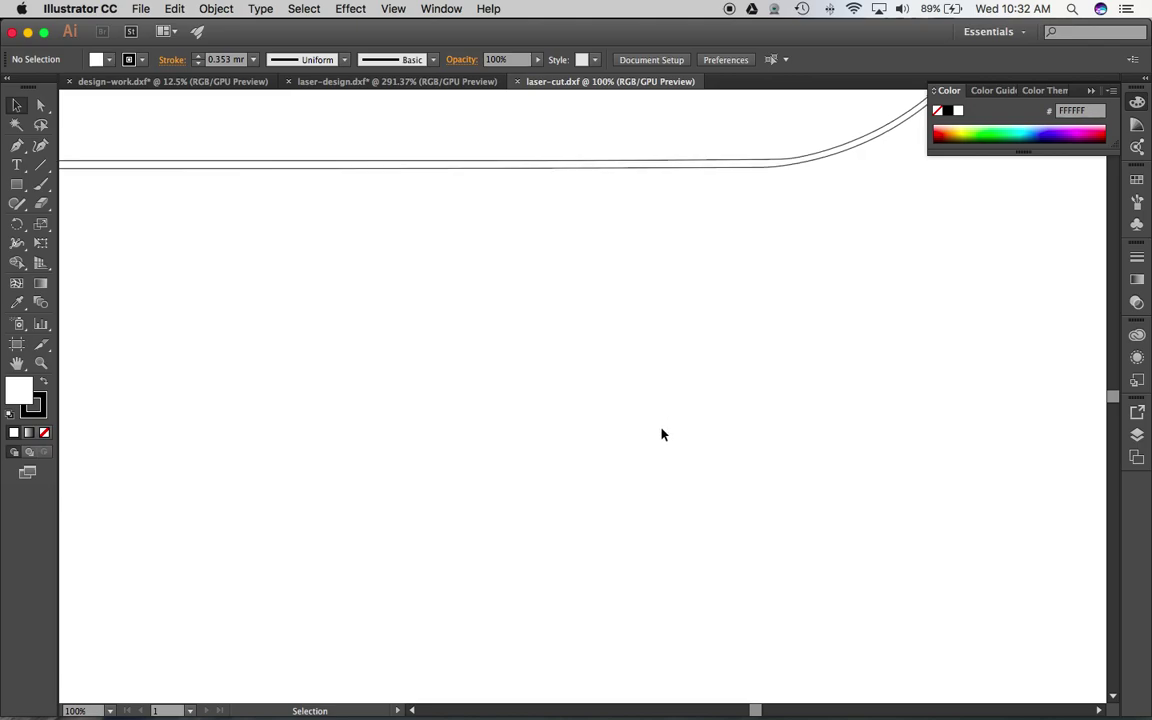
Zoom to 200% on the right curved edge to inspect the doubled outlines.
scroll(661, 434, down, 4)
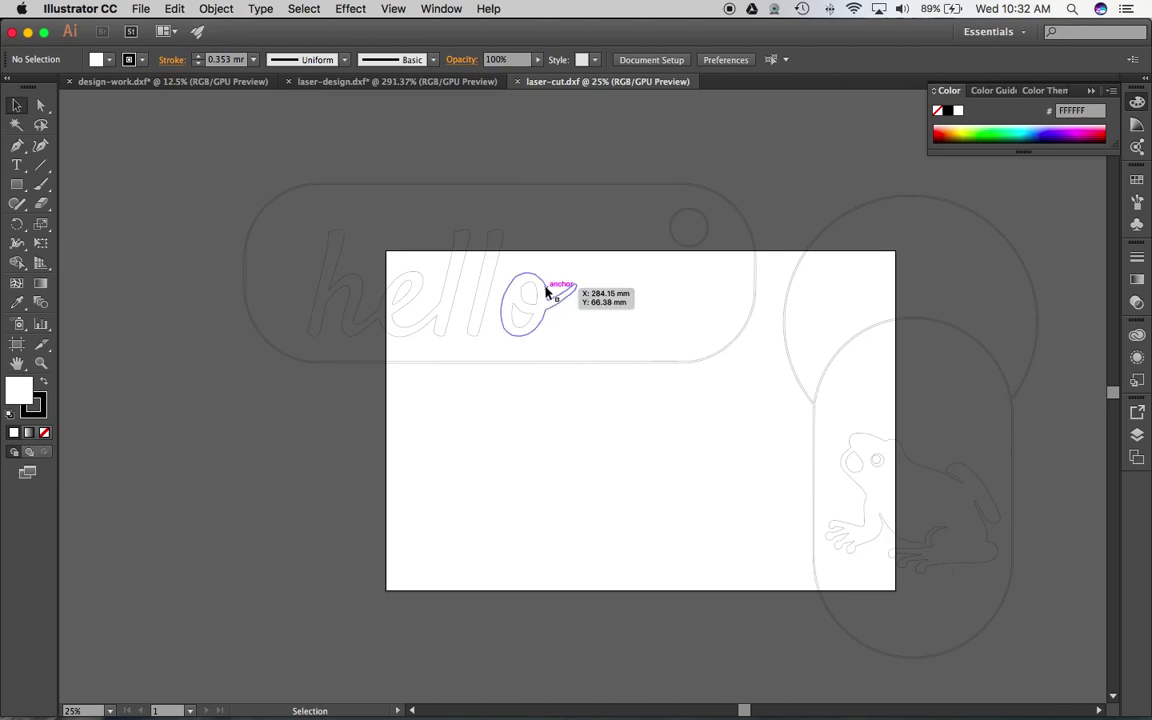
scroll(561, 289, down, 5)
scroll(550, 290, up, 8)
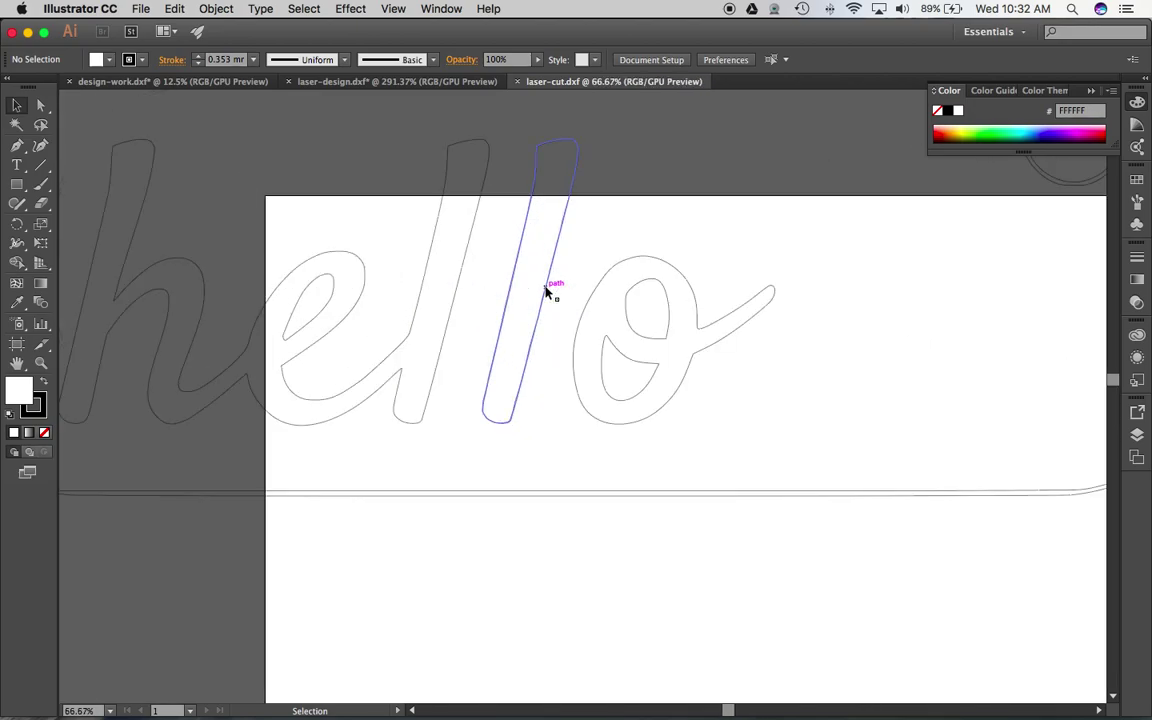
scroll(548, 290, down, 1)
scroll(900, 252, up, 6)
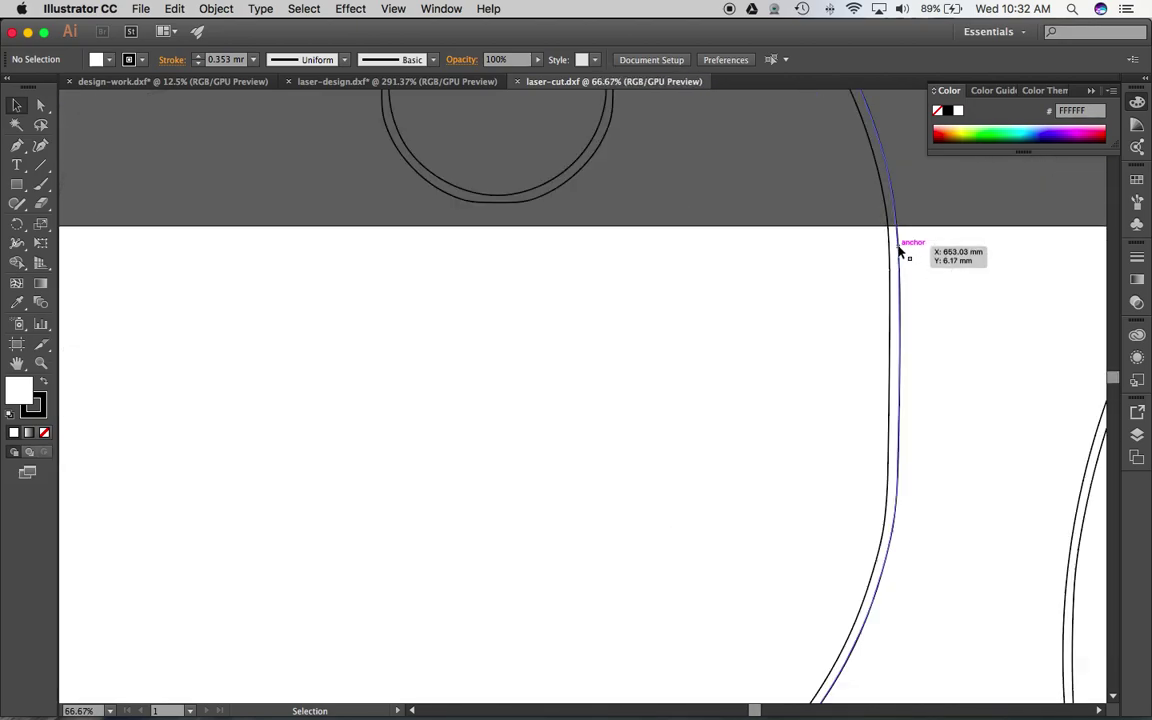
scroll(900, 252, down, 1)
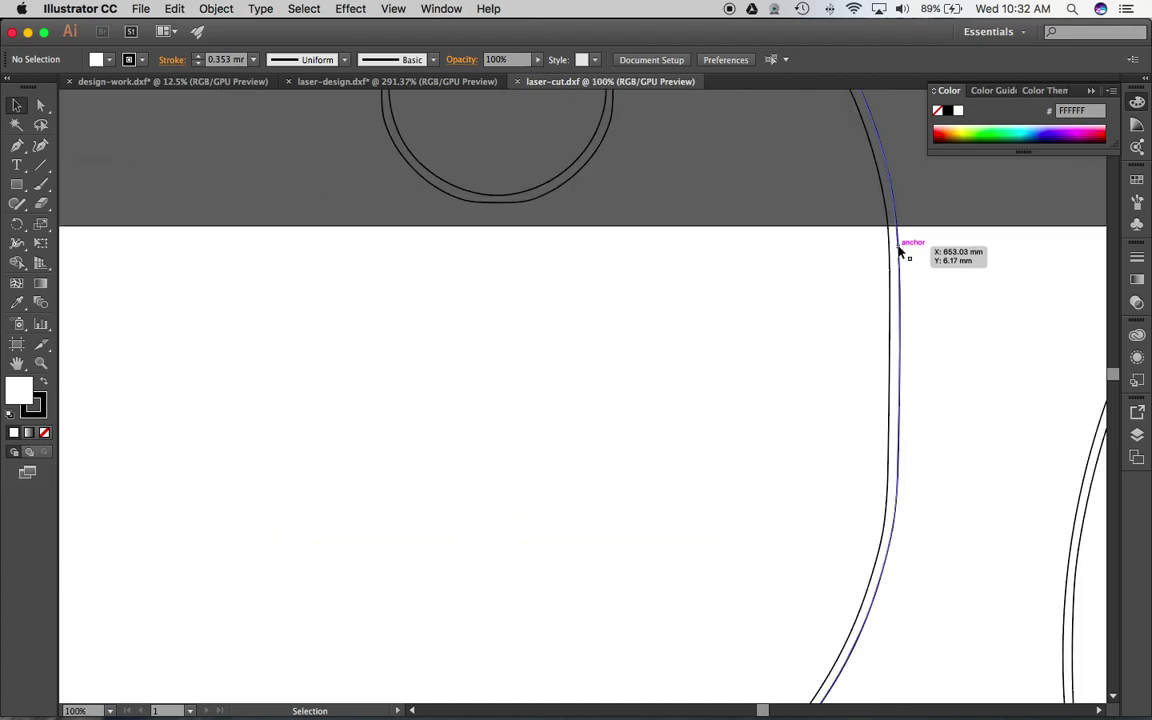
scroll(900, 250, up, 1)
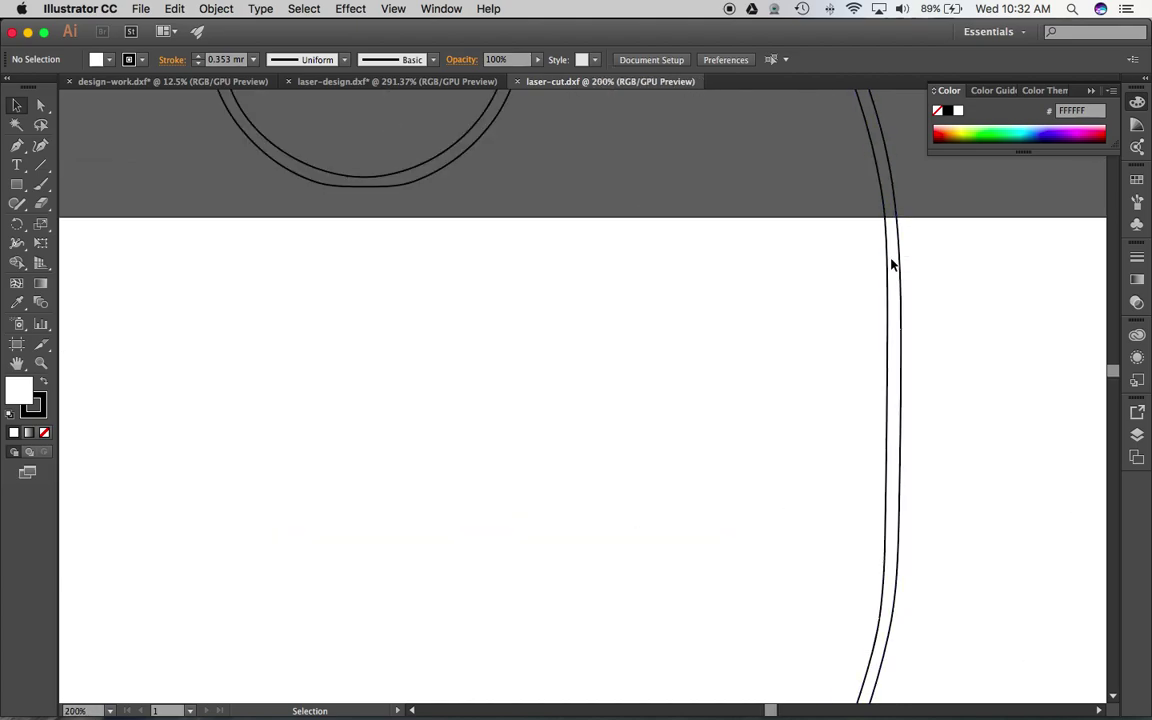
Delete the duplicate copies of the curved edge and the circle outline.
click(898, 262)
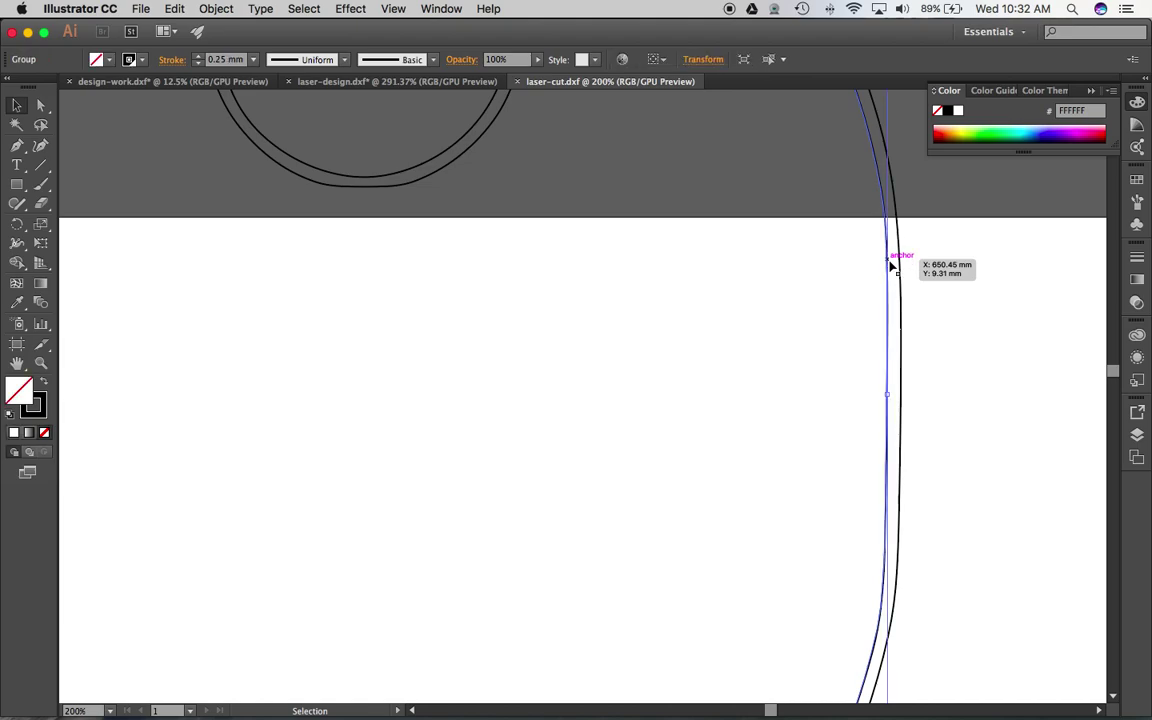
key(Delete)
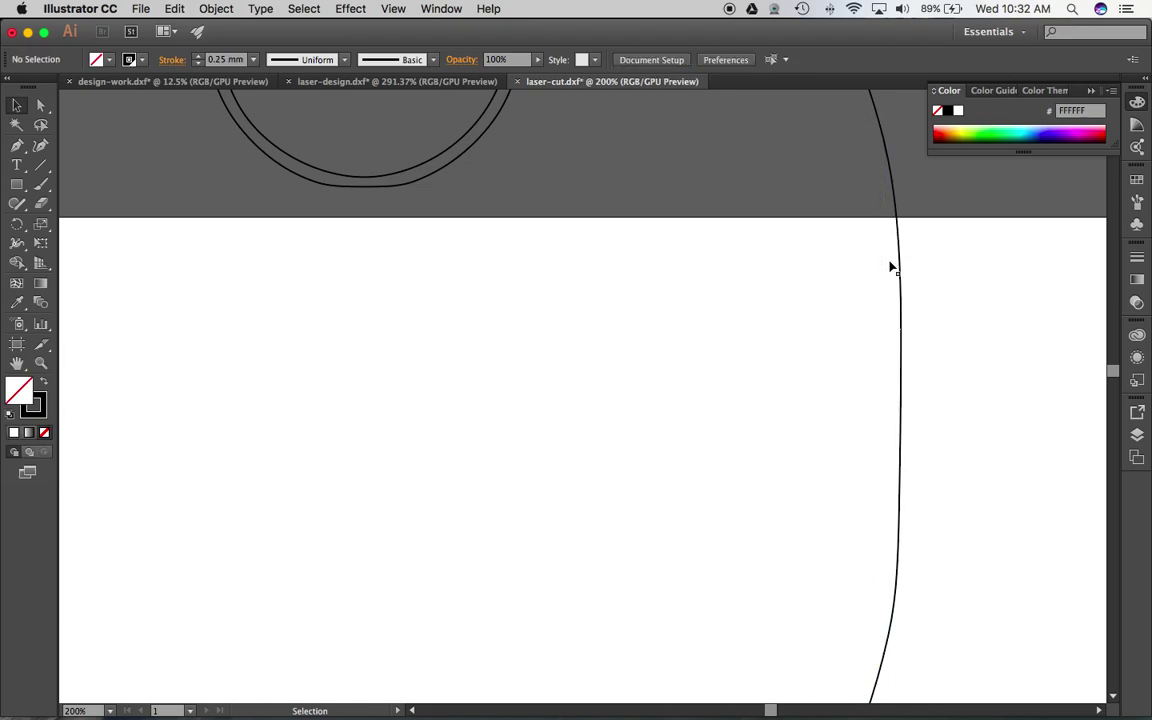
click(385, 177)
key(Delete)
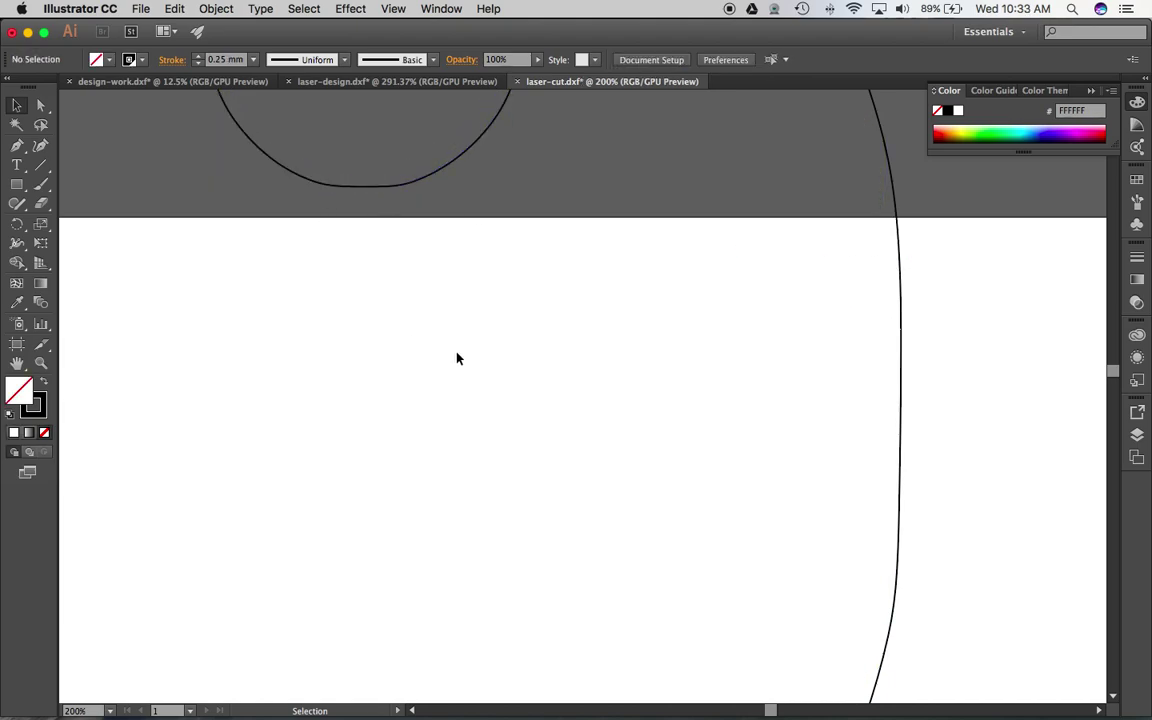
Delete the inner duplicate path of the arch outline.
scroll(445, 307, up, 1)
scroll(445, 304, down, 5)
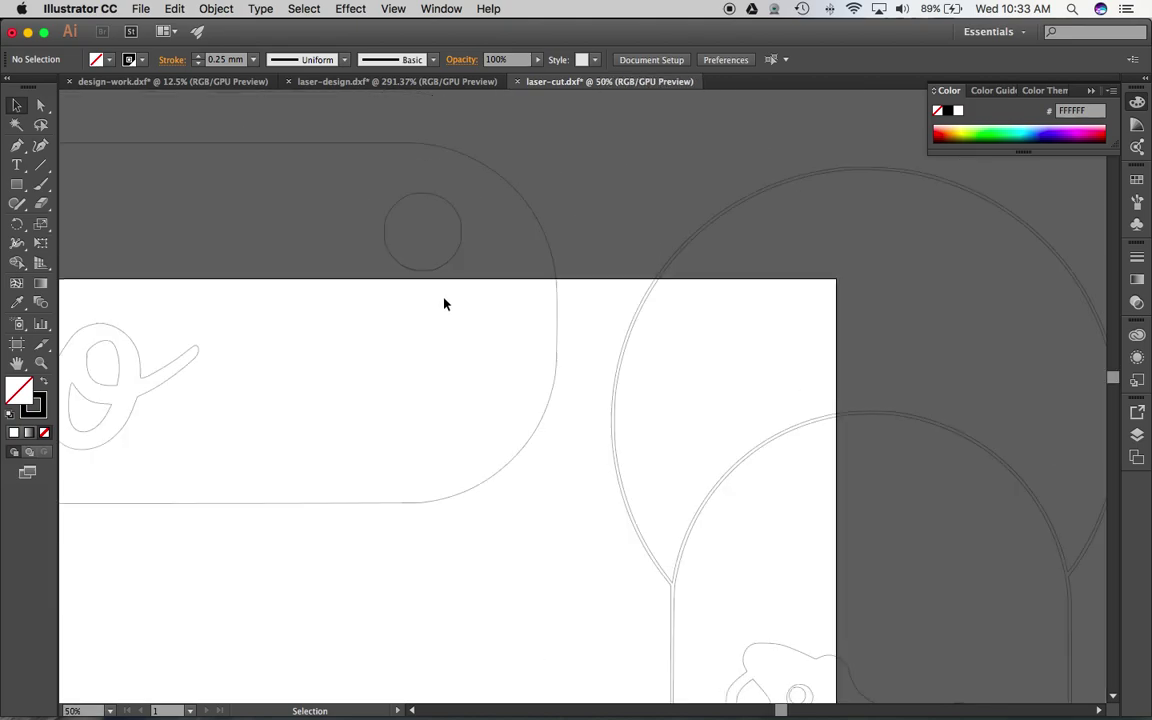
scroll(769, 440, up, 3)
scroll(797, 463, down, 2)
scroll(797, 462, up, 6)
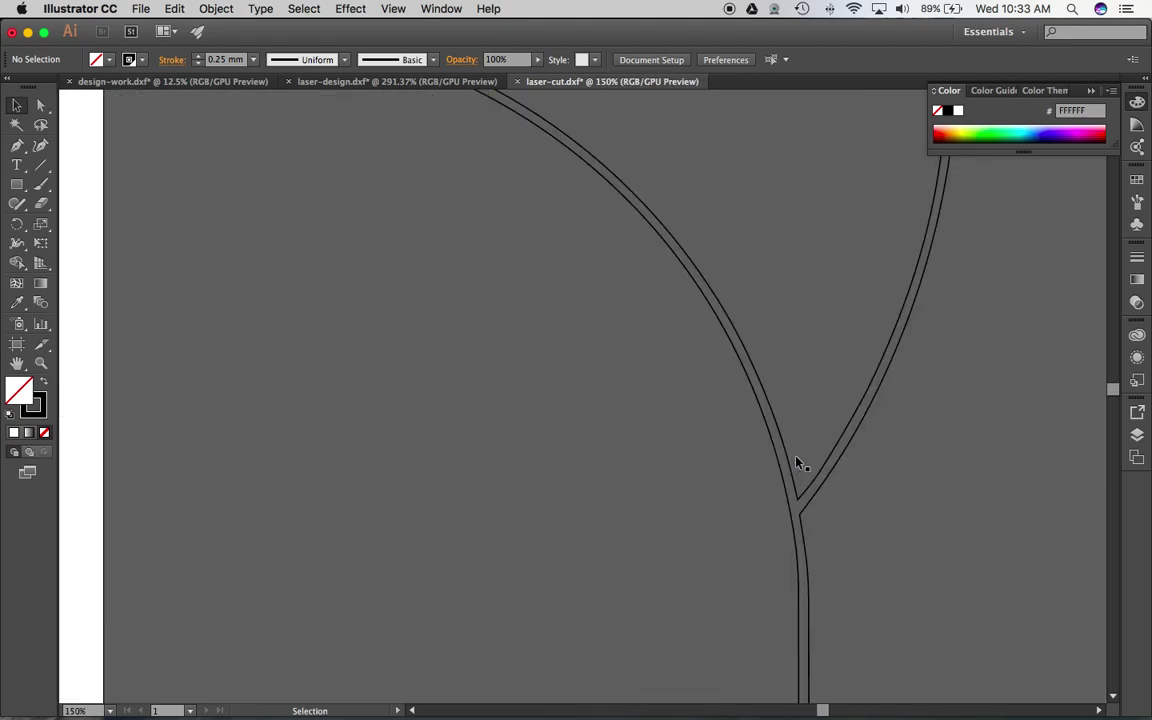
scroll(797, 463, down, 4)
scroll(797, 463, up, 2)
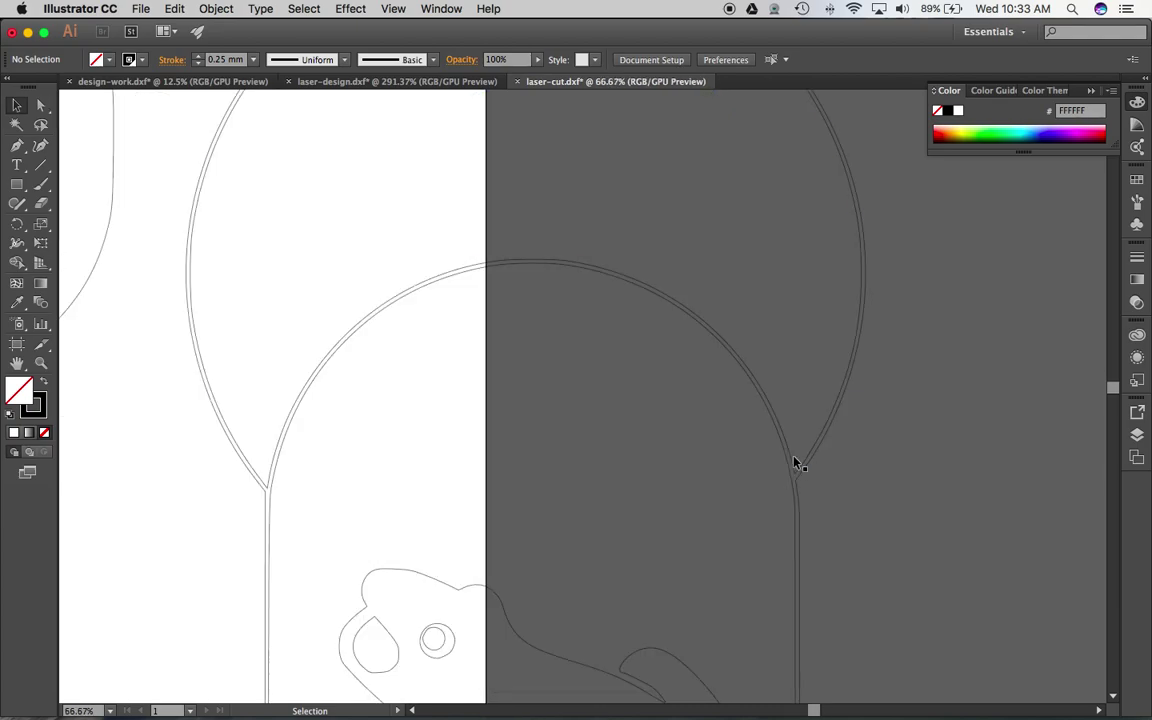
click(796, 462)
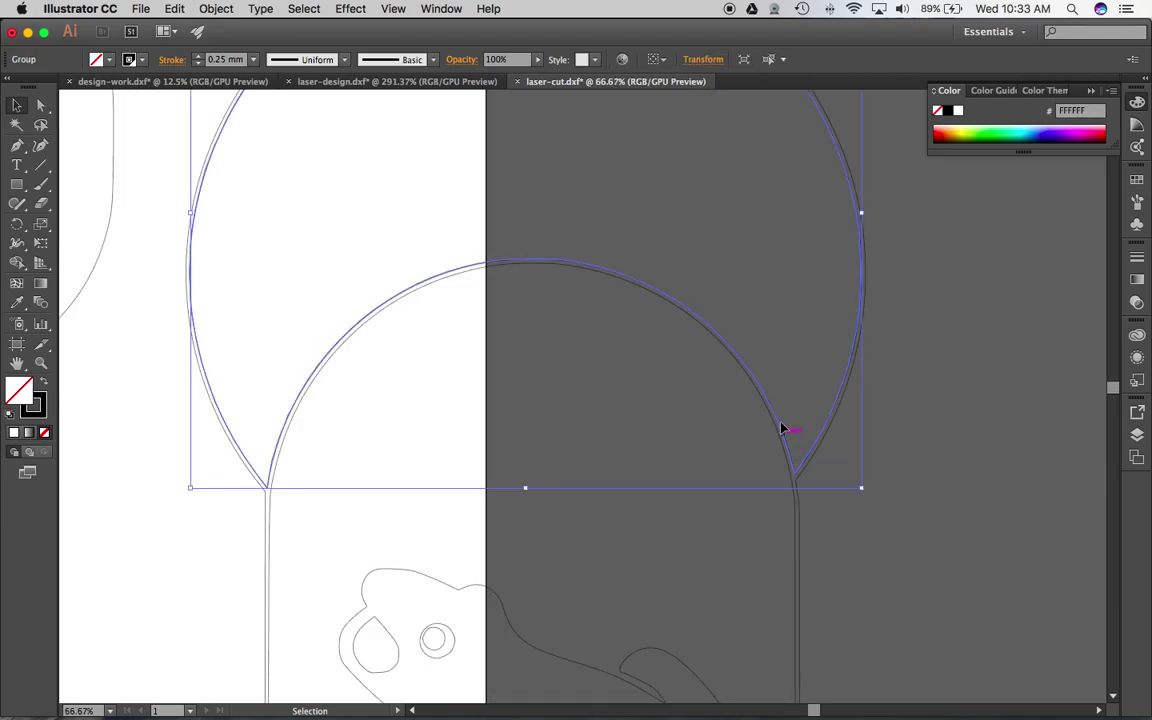
click(825, 418)
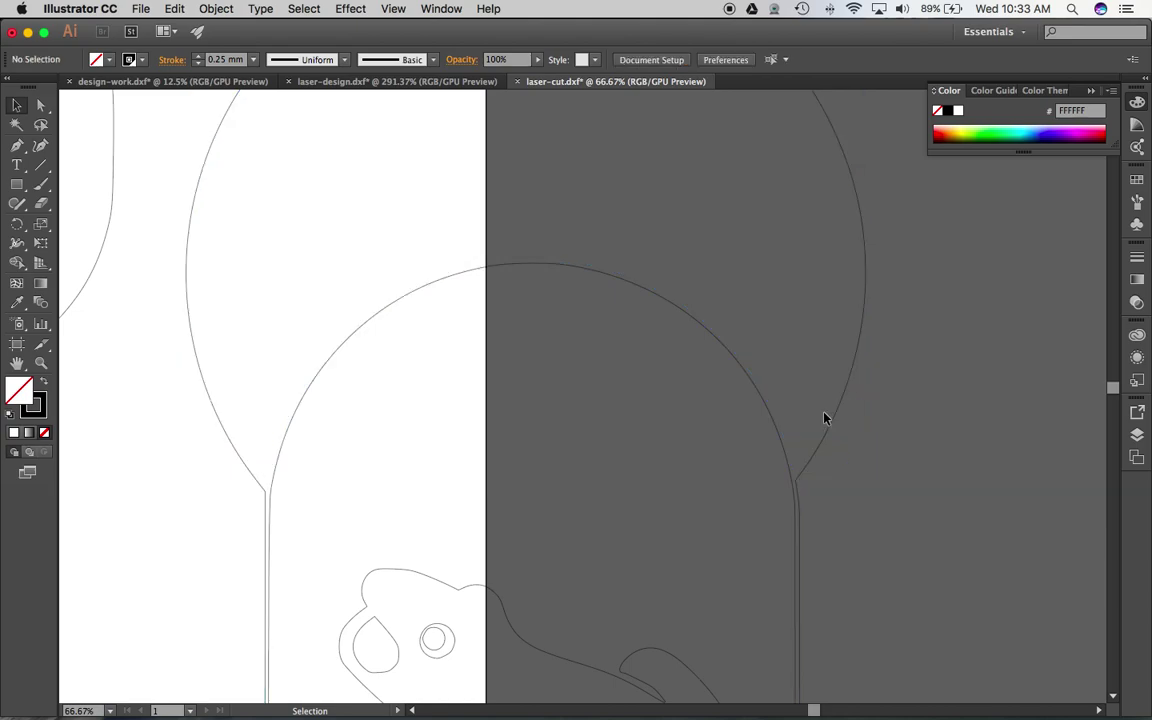
click(772, 407)
key(Delete)
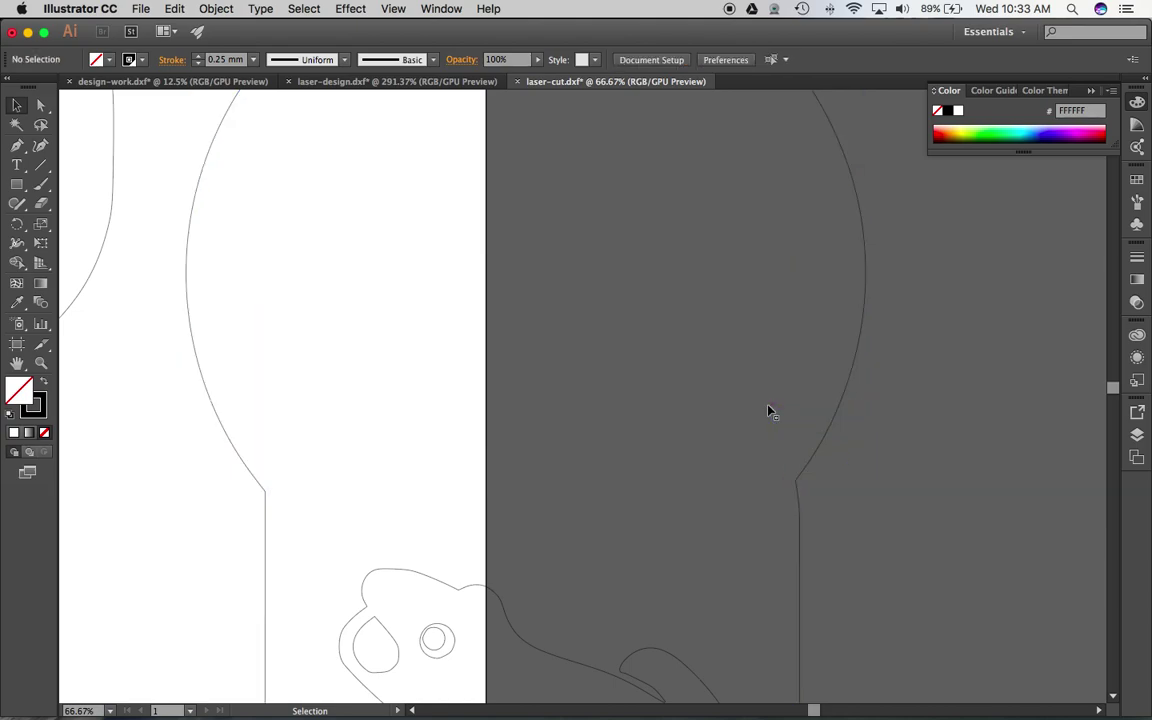
Zoom and pan across the artwork to confirm every edge is a single line.
scroll(769, 410, down, 1)
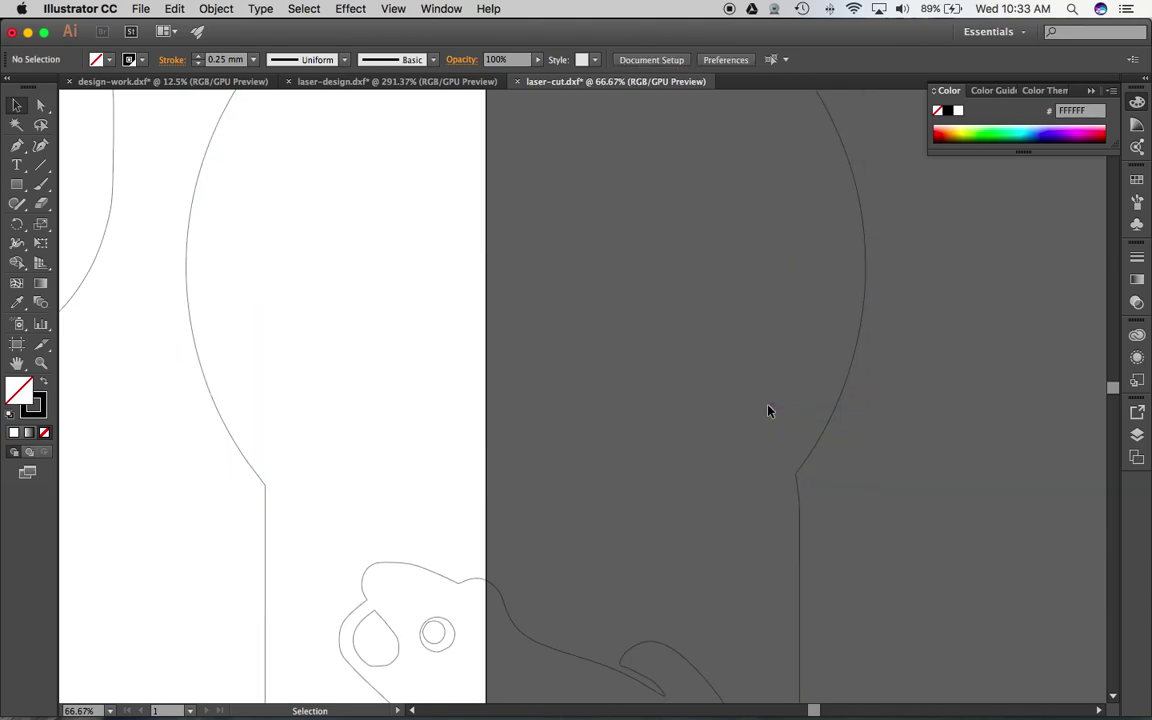
scroll(769, 410, down, 2)
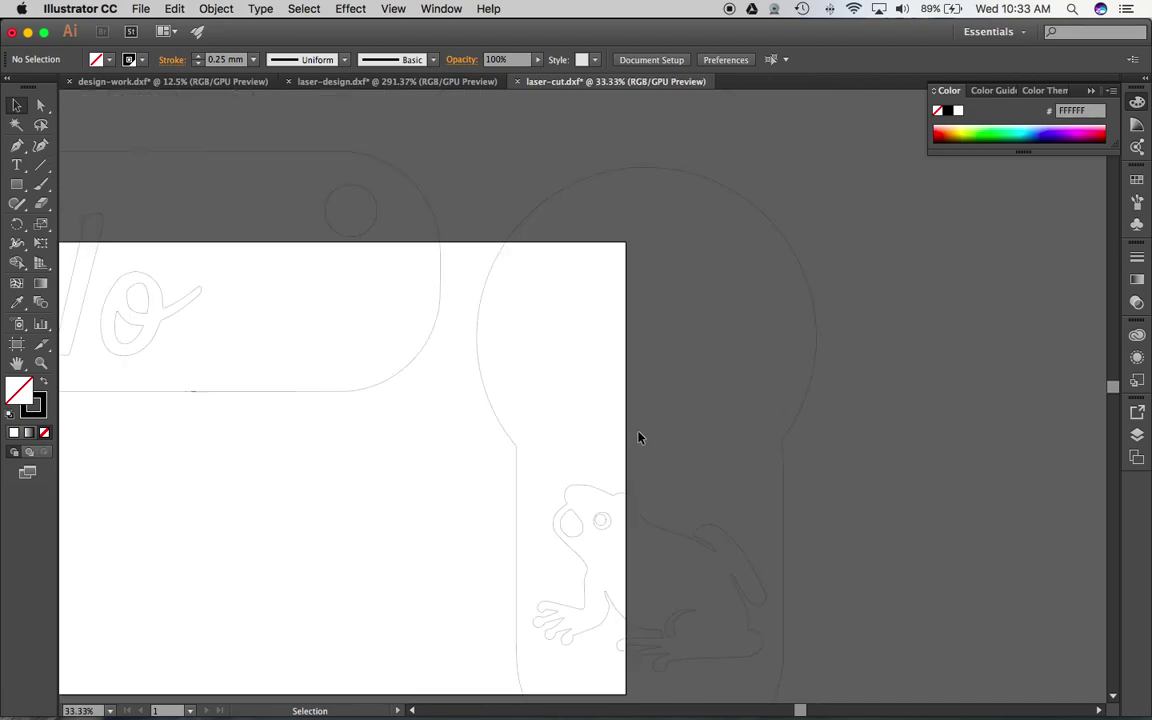
scroll(650, 296, down, 3)
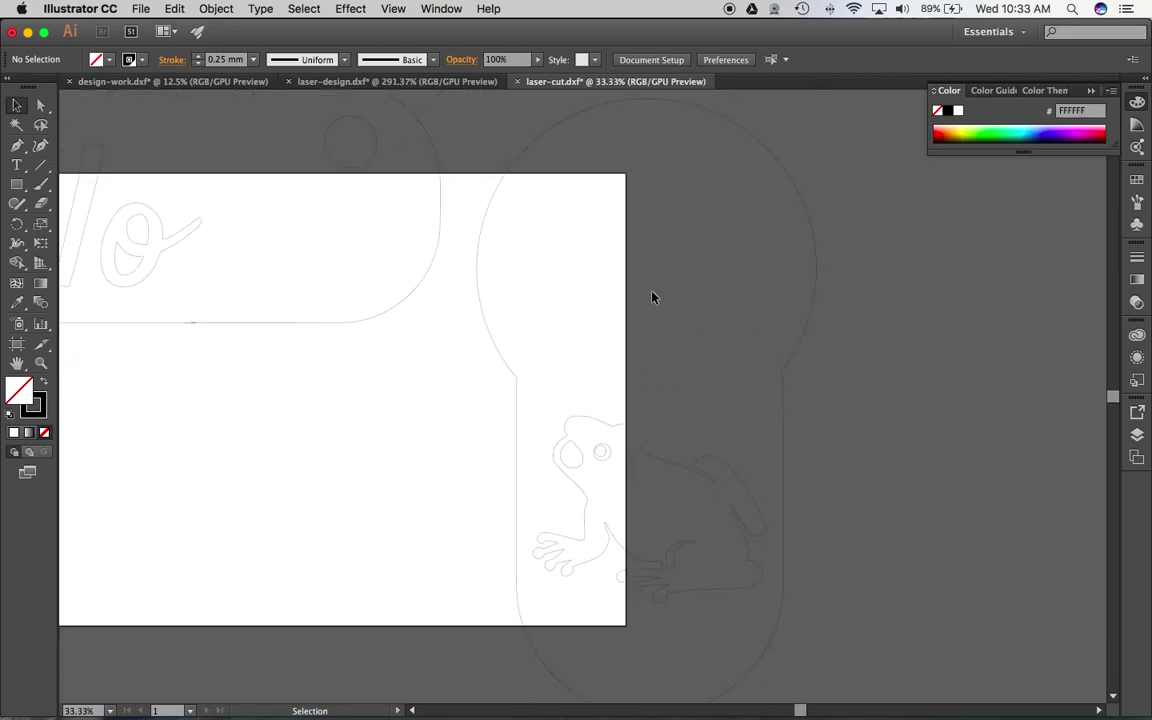
scroll(650, 296, down, 1)
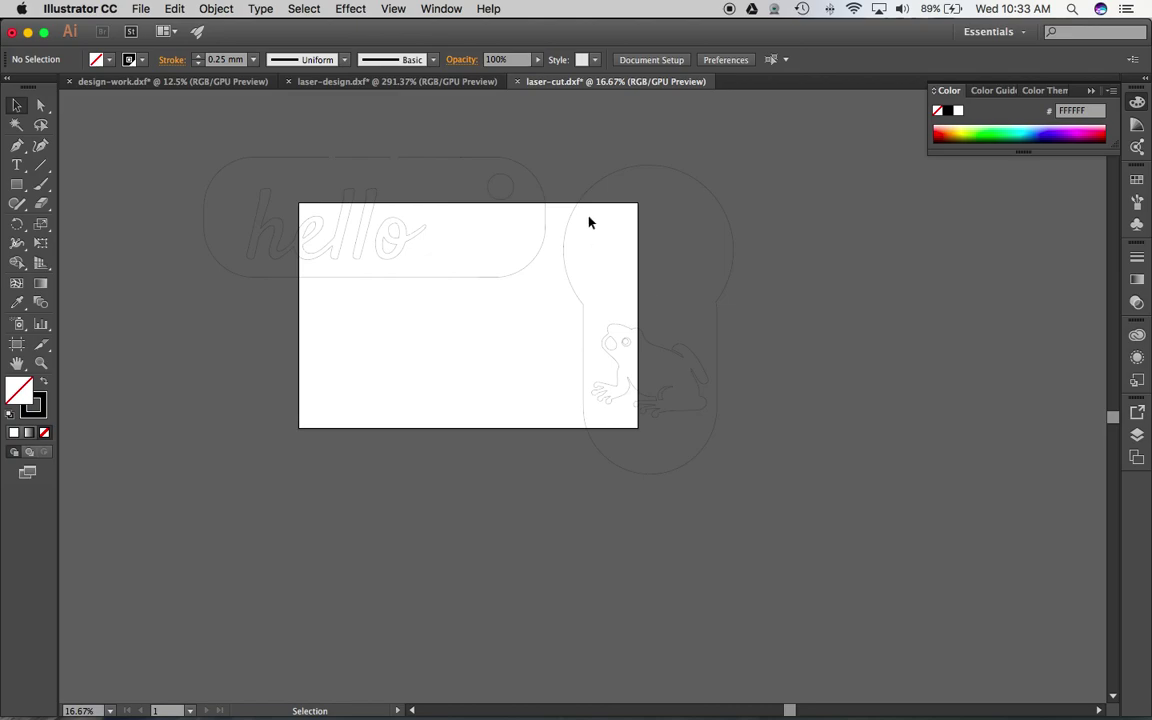
mouse_move(662, 335)
mouse_down()
mouse_move(617, 329)
mouse_move(640, 333)
mouse_up()
scroll(640, 333, up, 5)
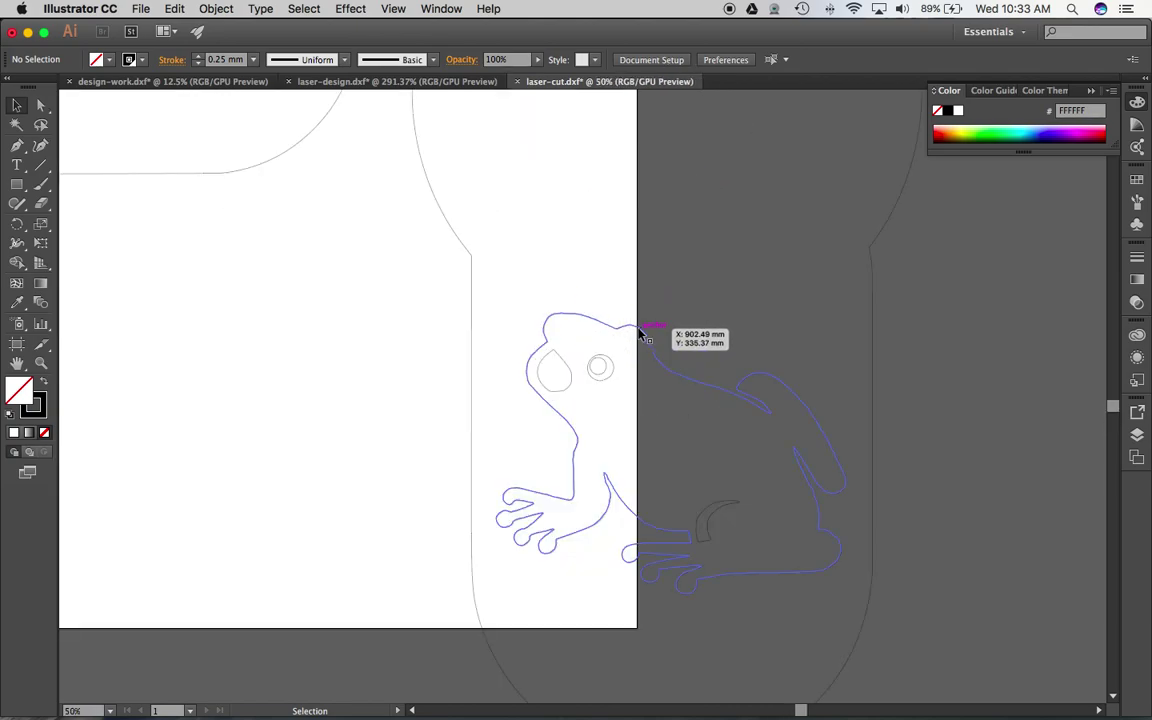
scroll(782, 421, down, 2)
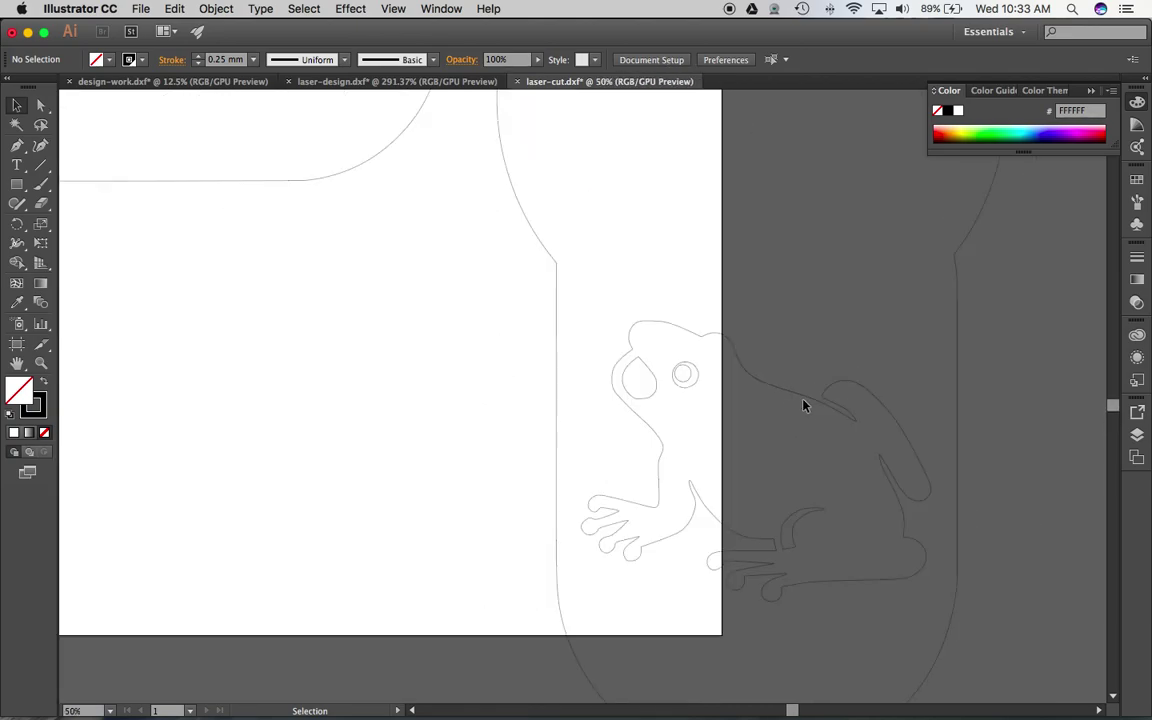
scroll(805, 404, up, 5)
scroll(805, 404, down, 4)
scroll(661, 334, down, 3)
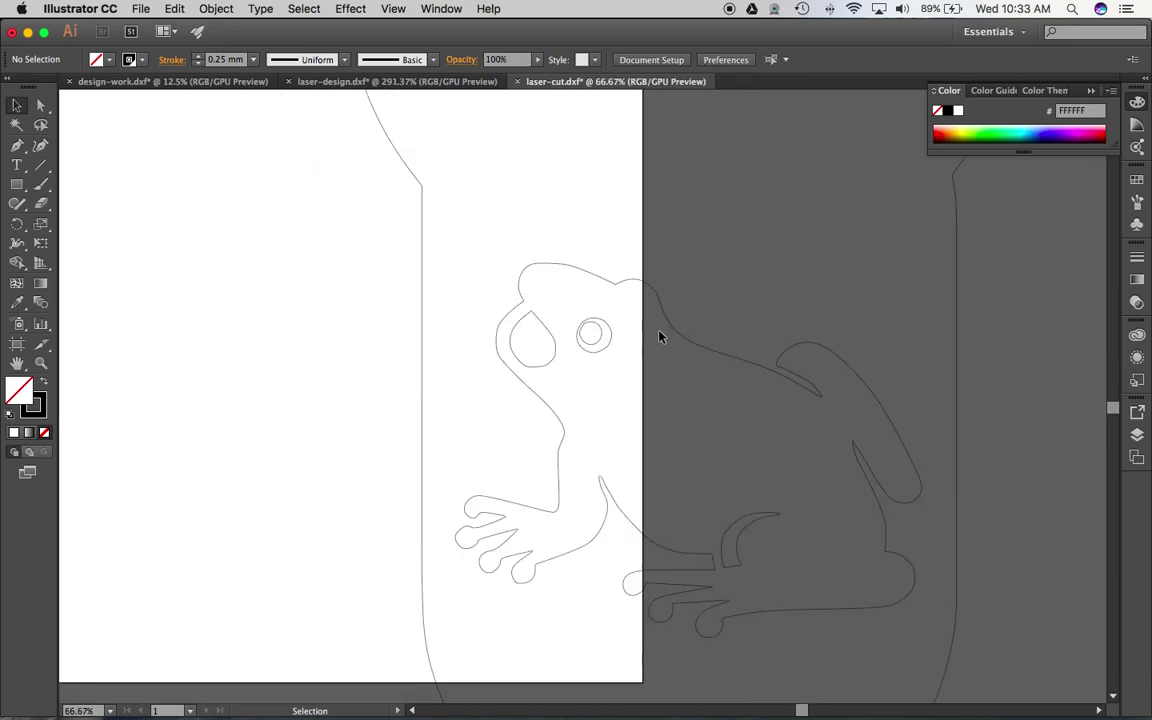
scroll(553, 360, up, 1)
scroll(697, 406, down, 4)
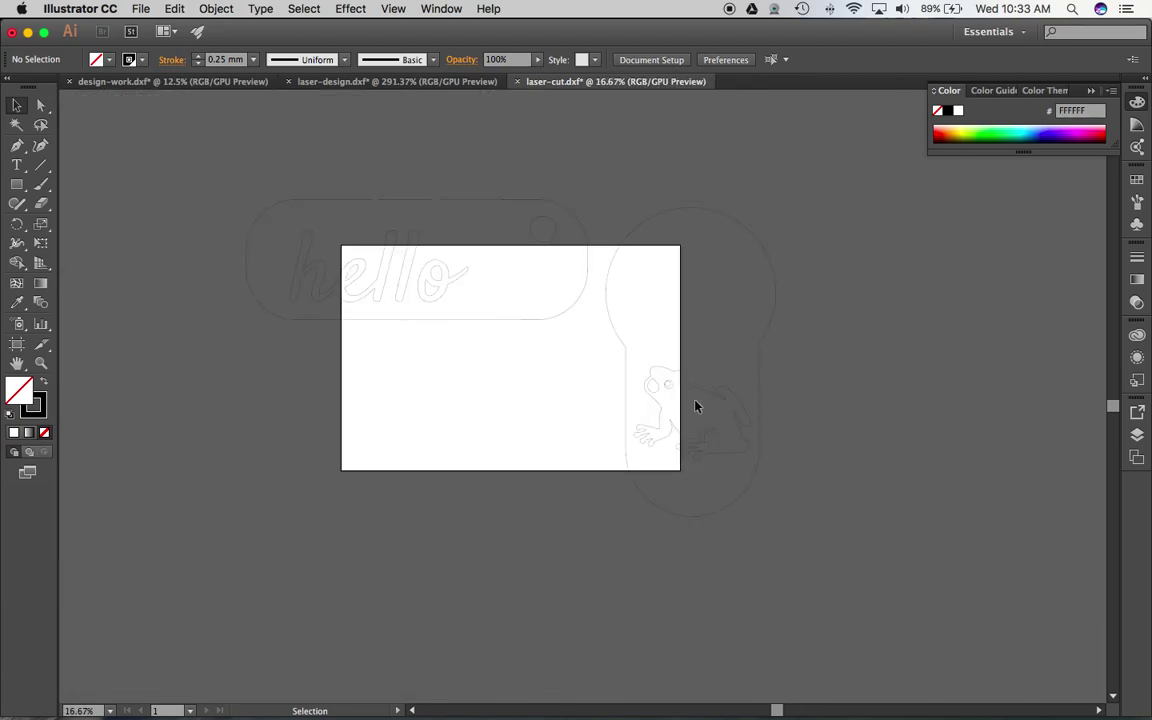
Select the keyring artwork group and set its Transform width to 300 mm.
drag(604, 328, 885, 615)
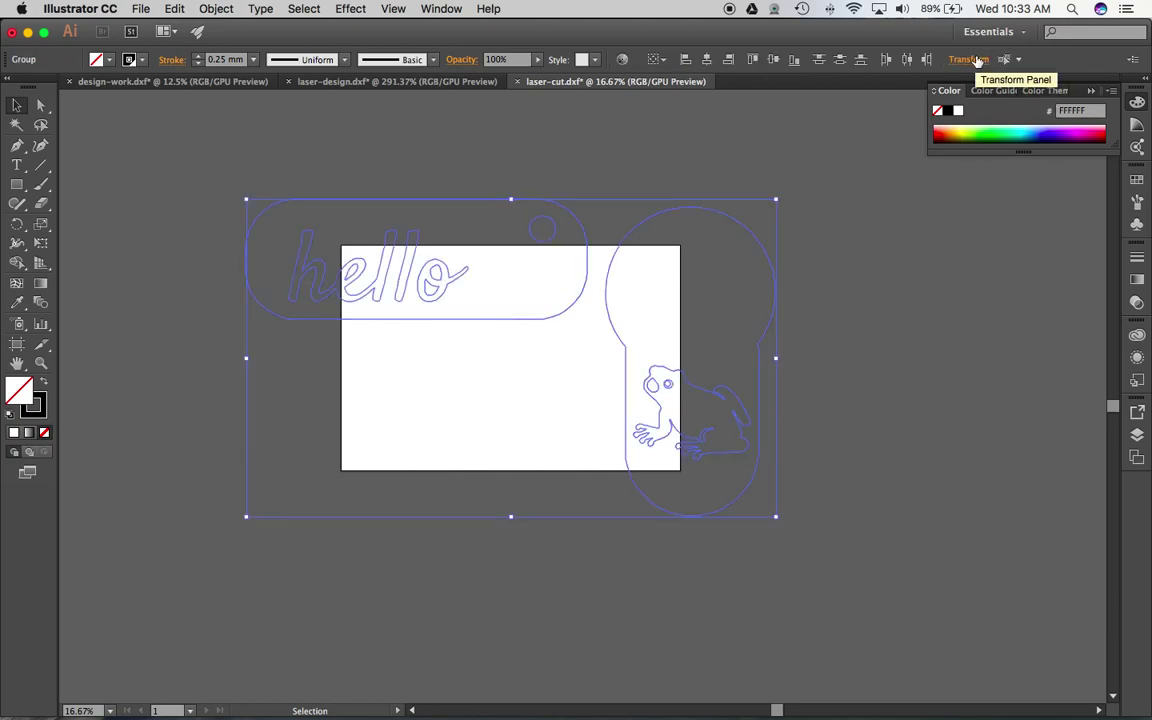
click(805, 178)
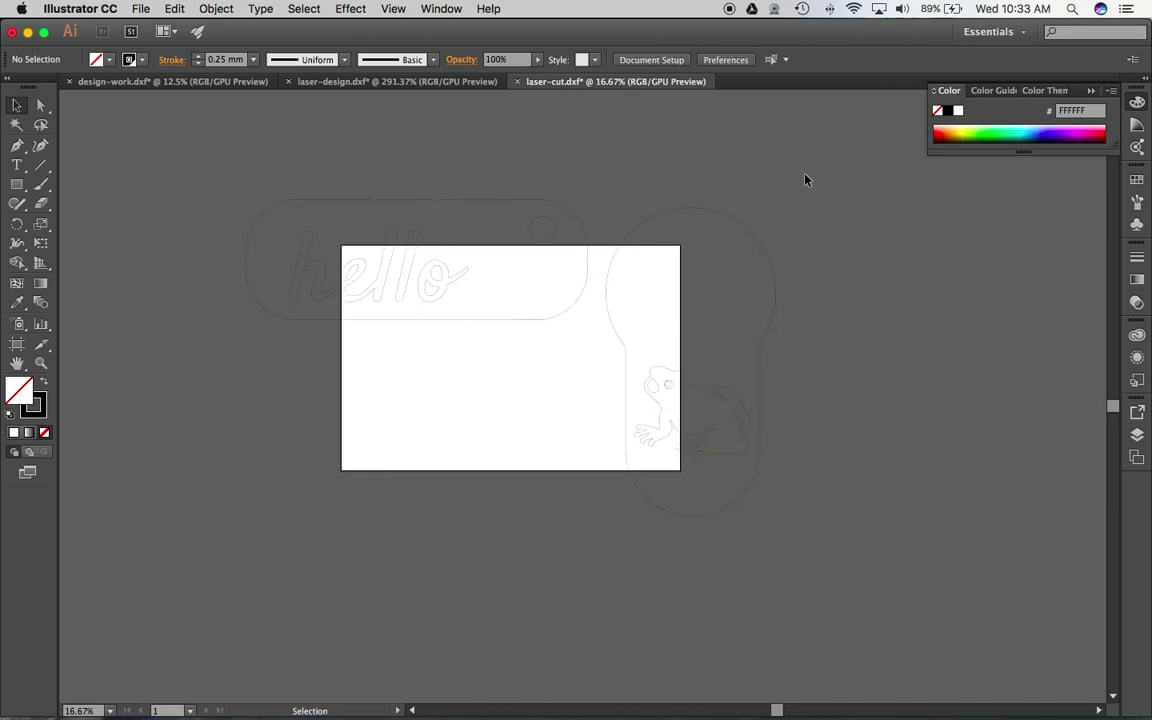
click(757, 440)
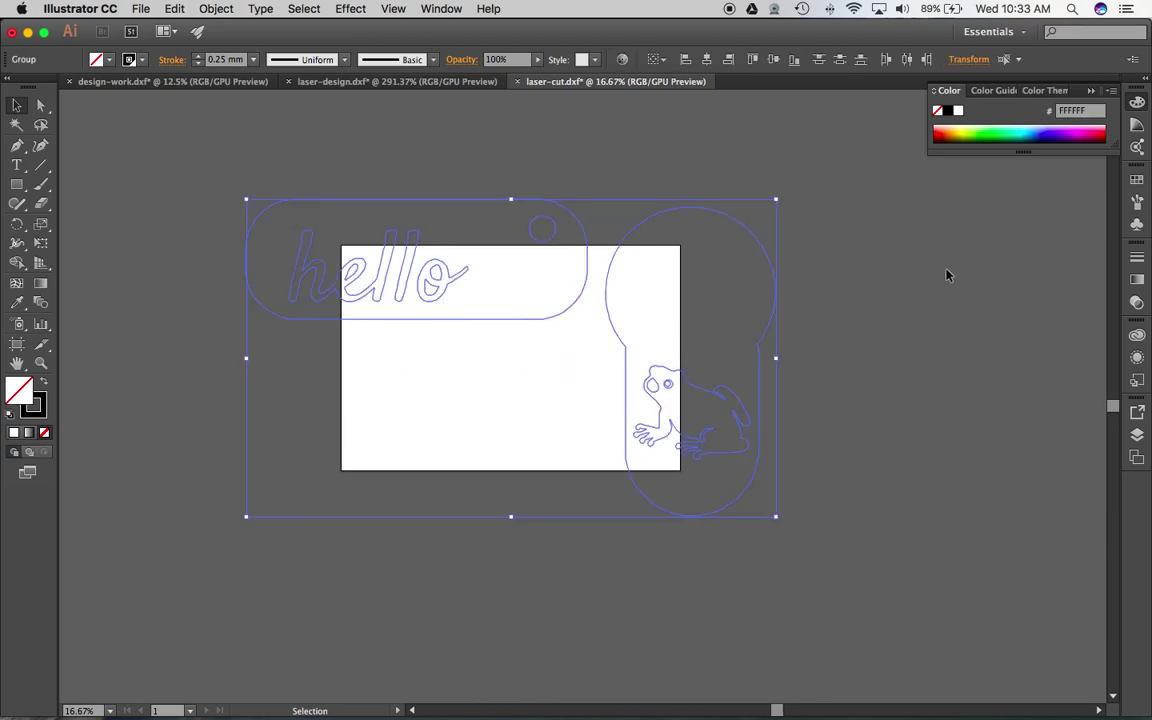
click(960, 60)
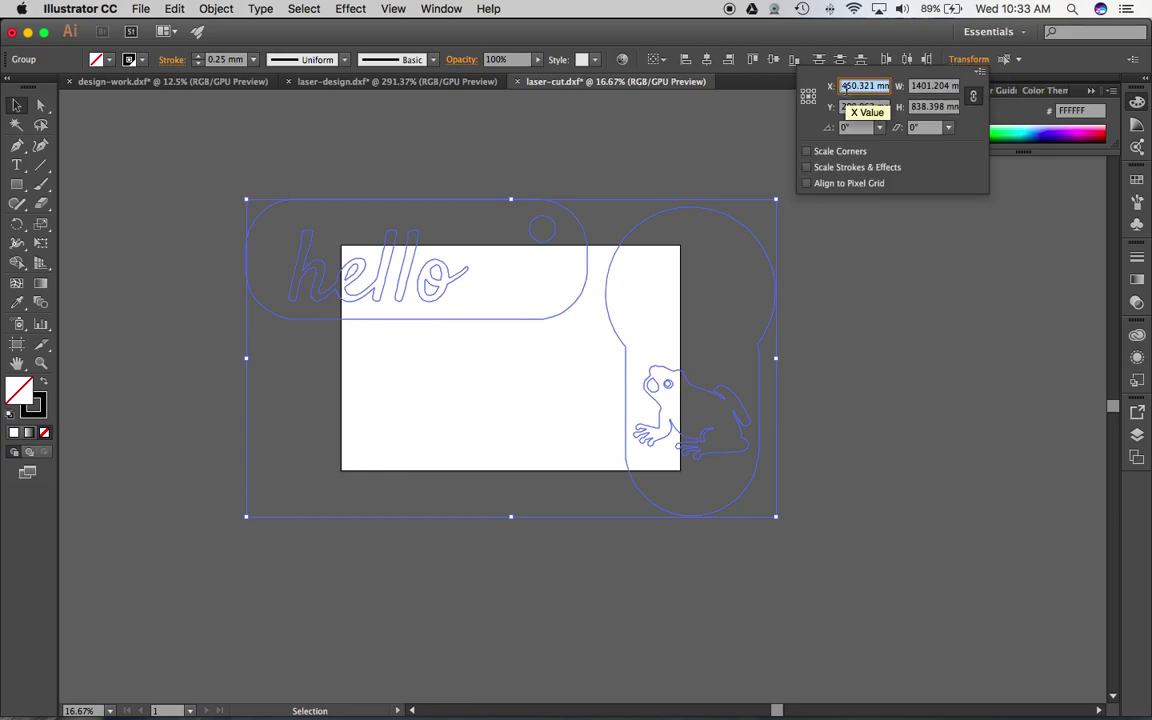
click(925, 87)
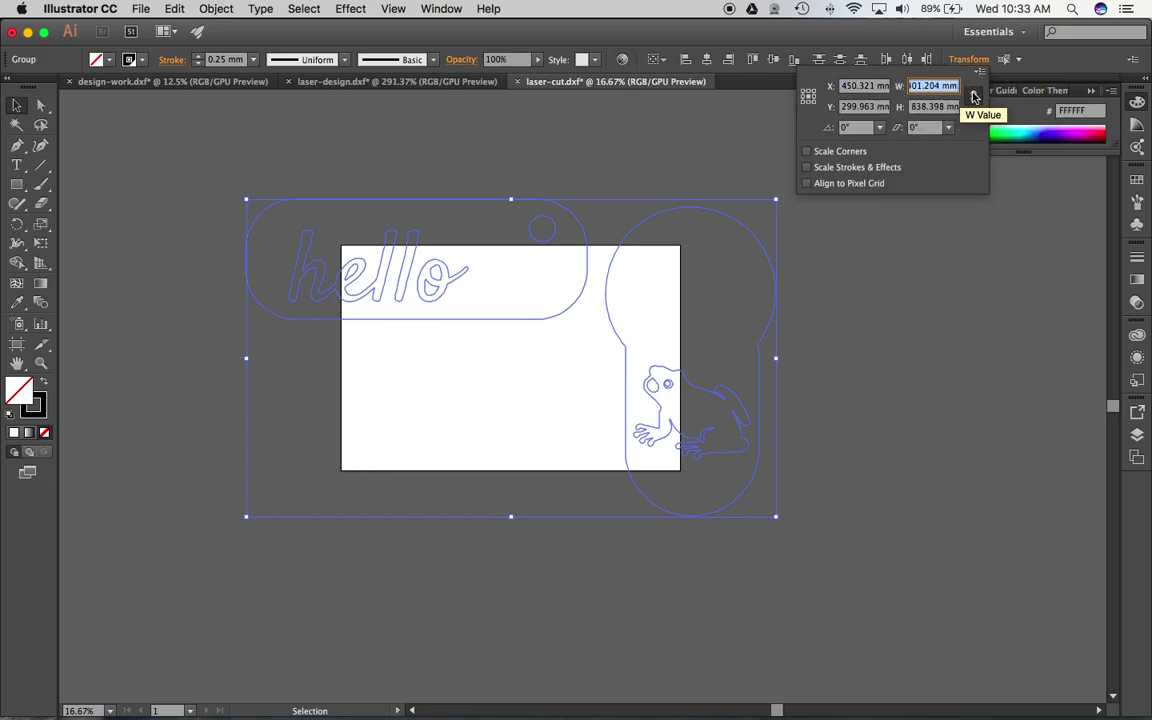
text(300)
key(Return)
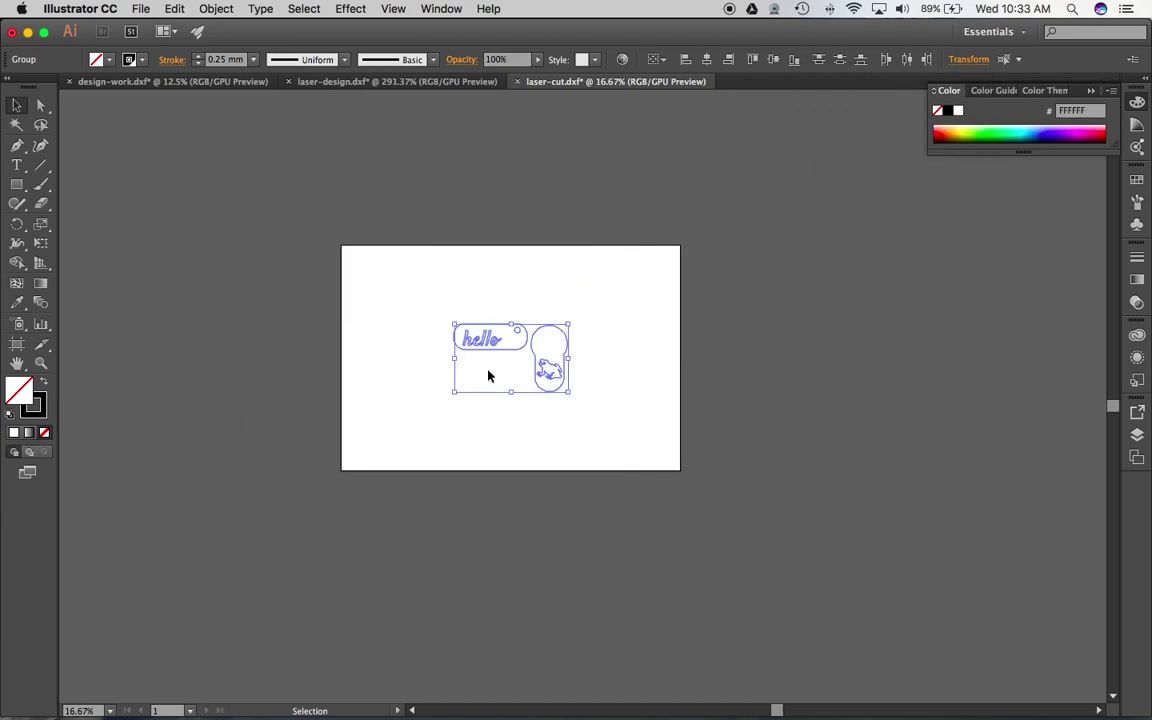
scroll(488, 376, down, 3)
scroll(488, 376, up, 3)
scroll(497, 316, up, 6)
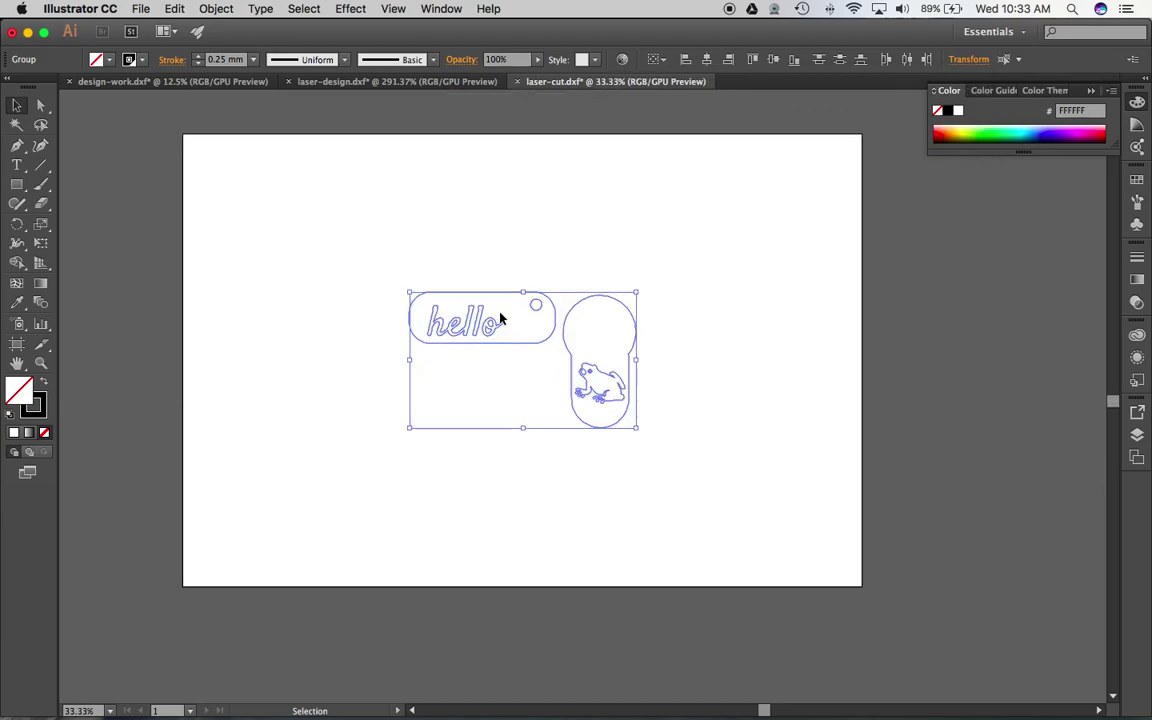
scroll(497, 315, down, 2)
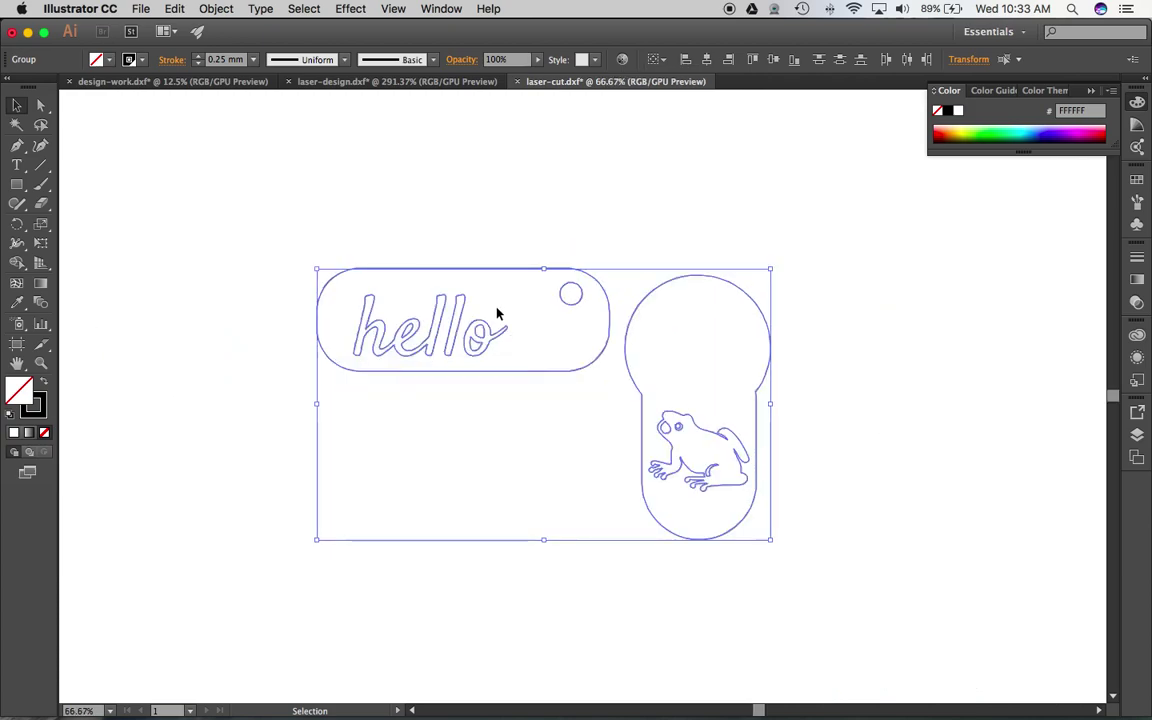
click(269, 335)
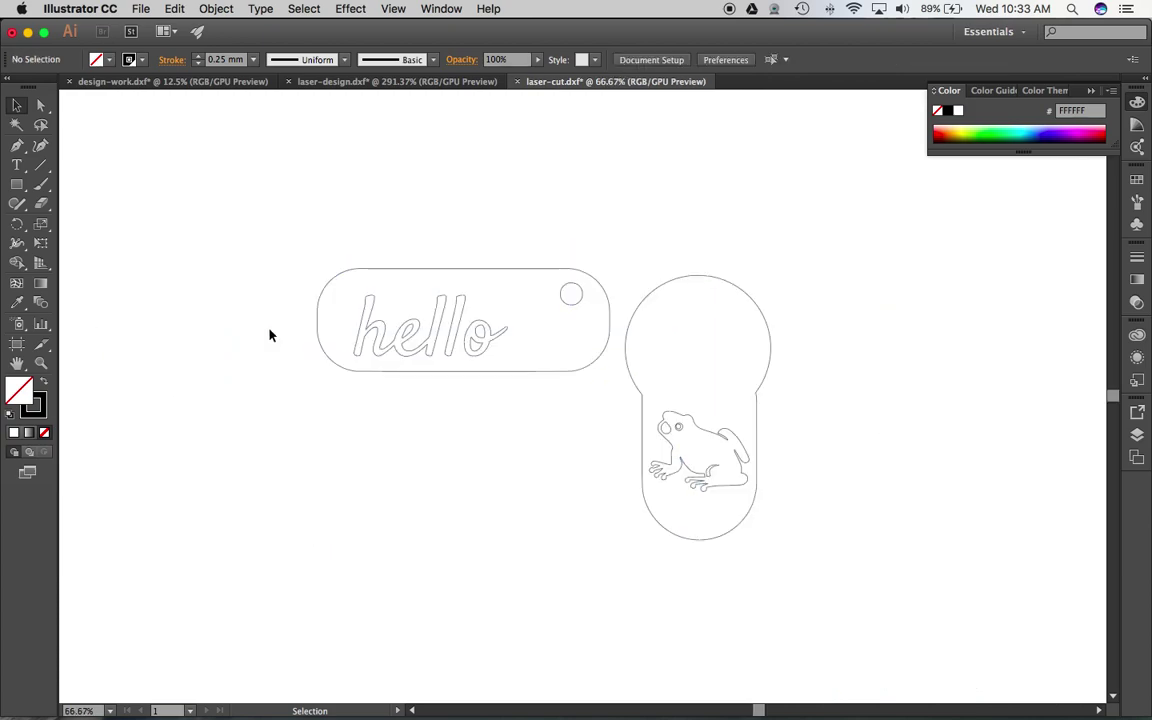